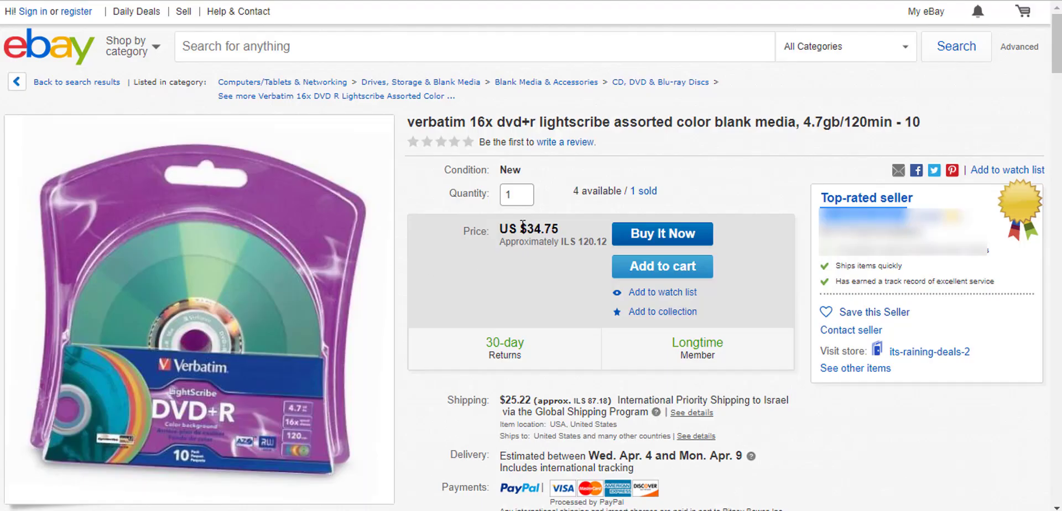
Step: Check the Verbatim DVD+R listing's price and run a Google search for its full title
left_click_drag(520, 229, 555, 230)
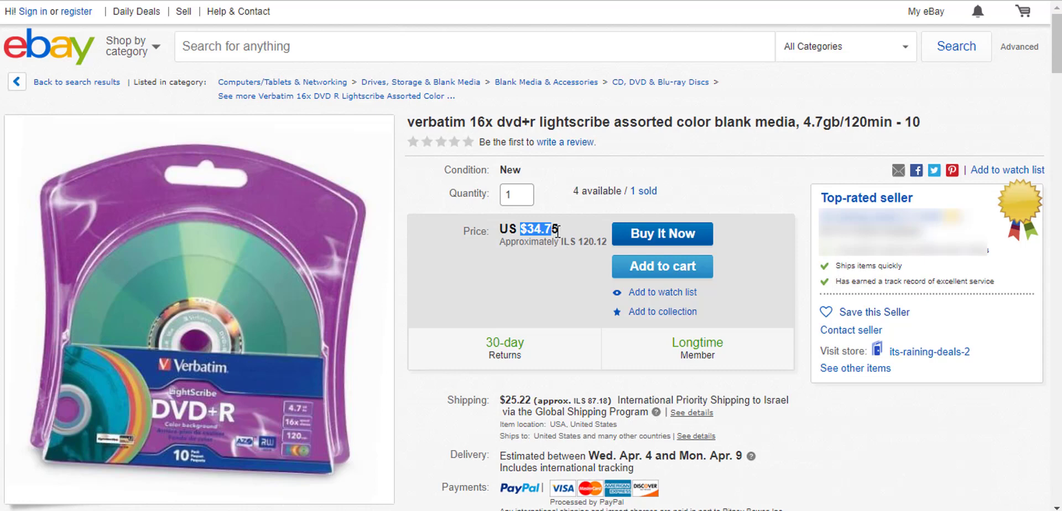
triple_click(558, 230)
left_click_drag(409, 129, 904, 117)
right_click(866, 119)
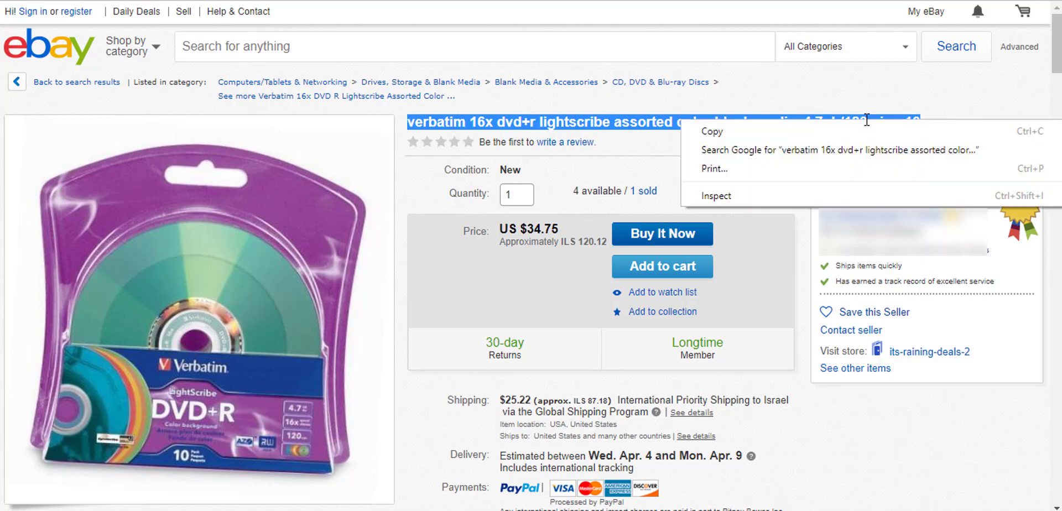
left_click(741, 156)
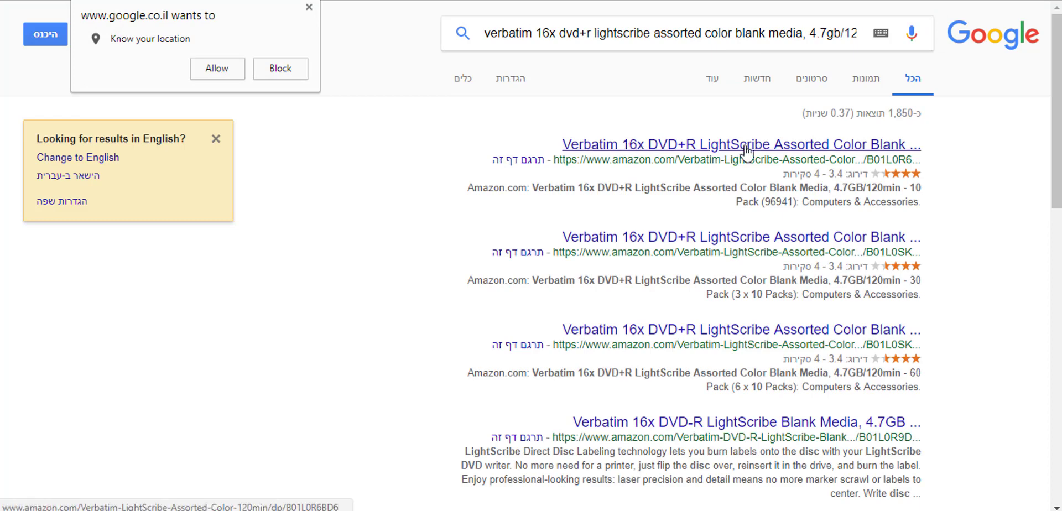
Step: Open the first Amazon result for the Verbatim 16x DVD+R LightScribe 10 pack and check its price
left_click(797, 147)
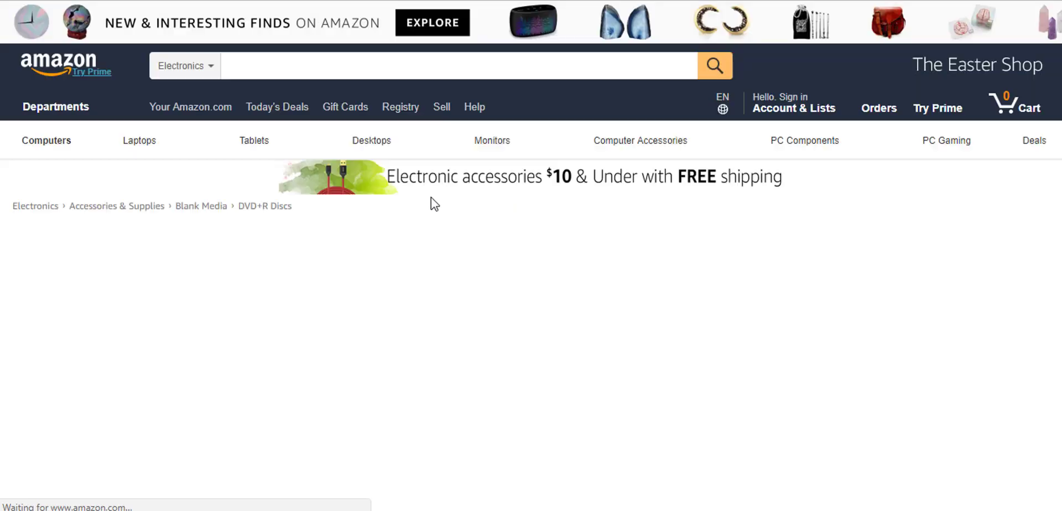
scroll(425, 231, "down", 2)
scroll(424, 231, "down", 1)
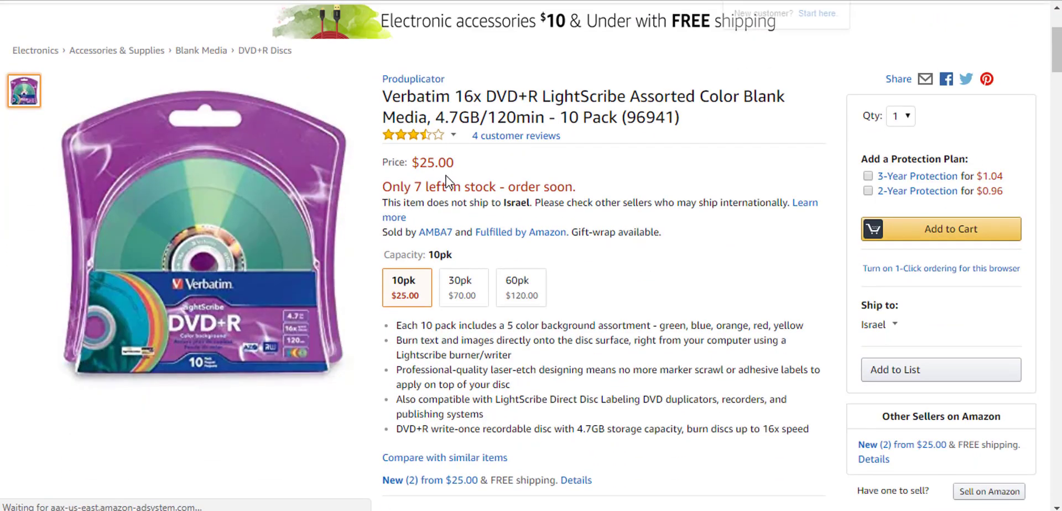
left_click_drag(415, 162, 459, 163)
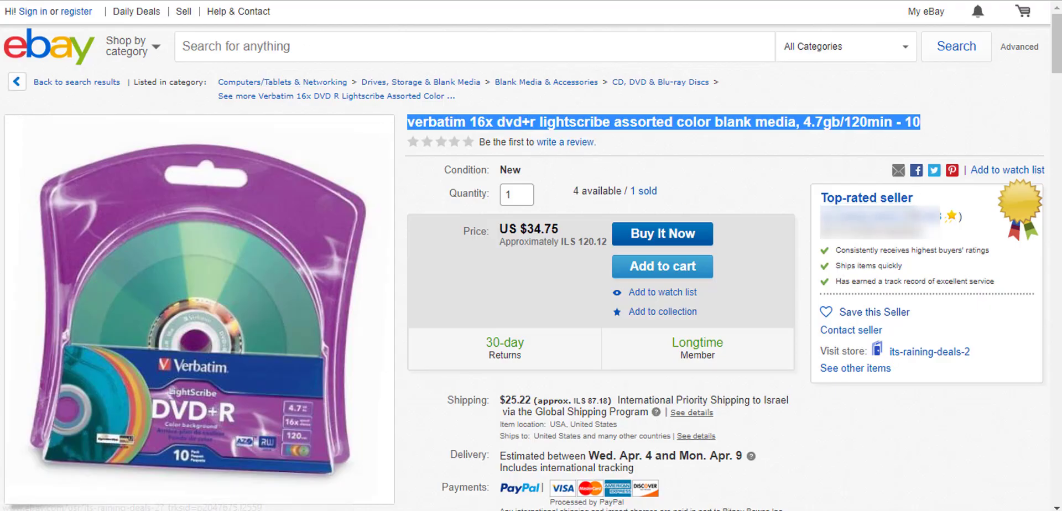
Step: Copy the top-rated seller's user name from the eBay listing
left_click(901, 217)
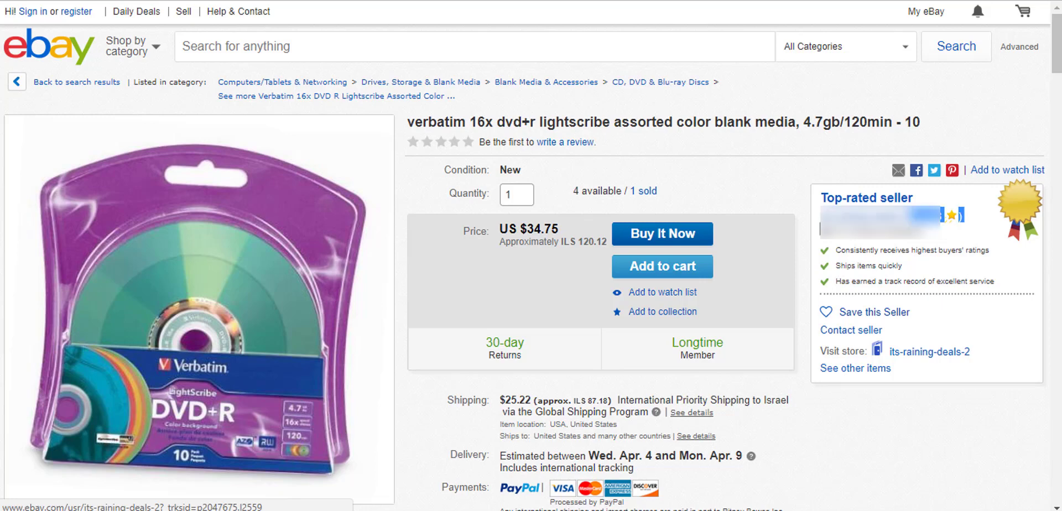
right_click(862, 216)
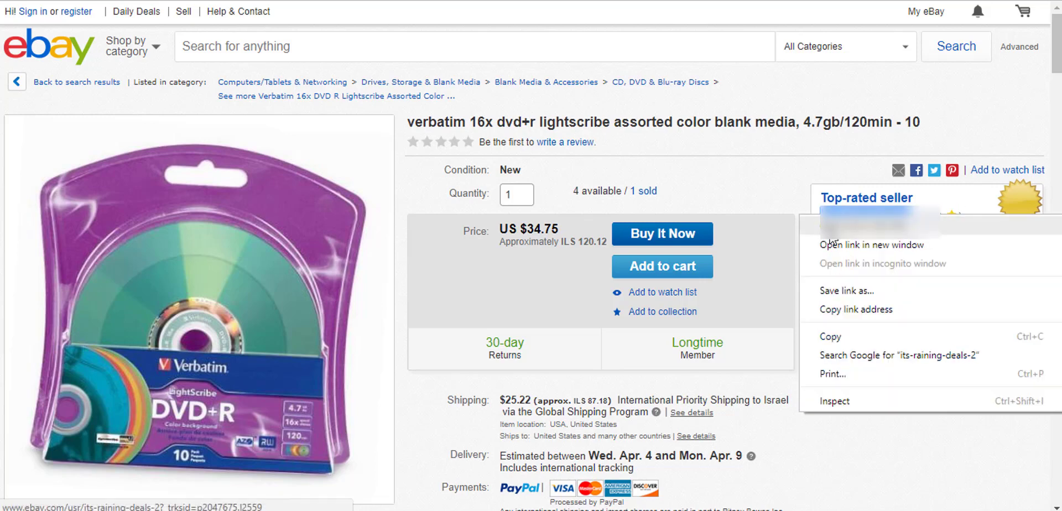
left_click(830, 336)
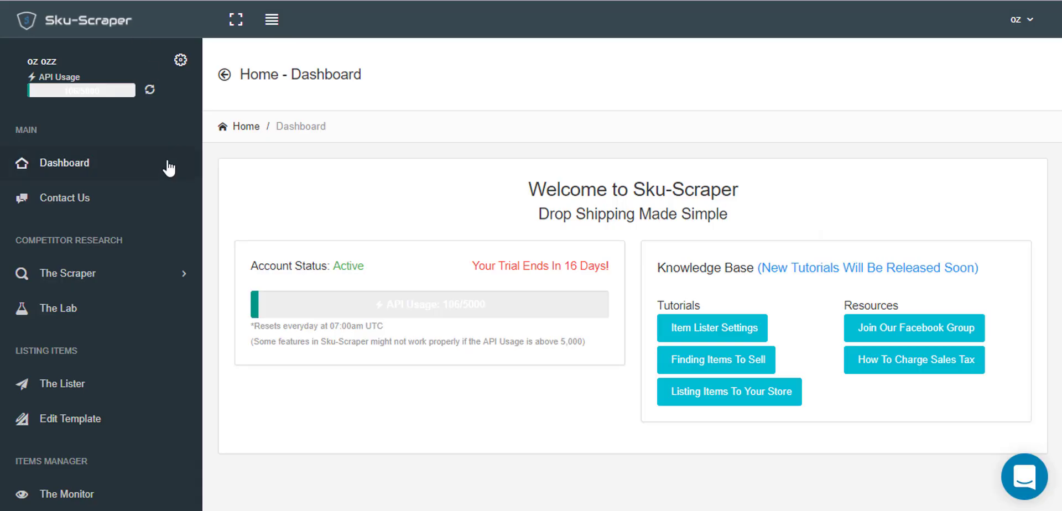
Step: In Sku-Scraper, open the Scraper's seller list and add the copied seller name to it
left_click(71, 278)
left_click(70, 277)
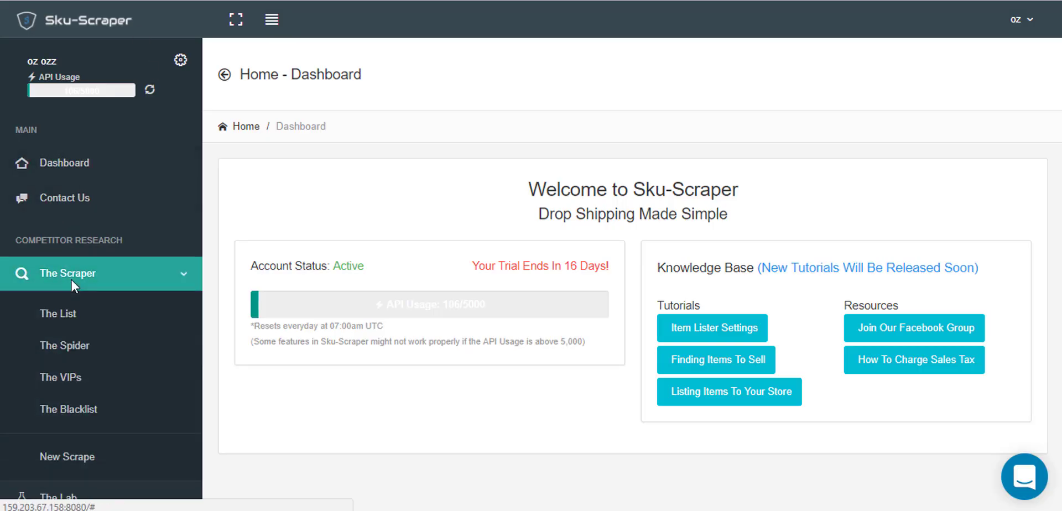
left_click(67, 314)
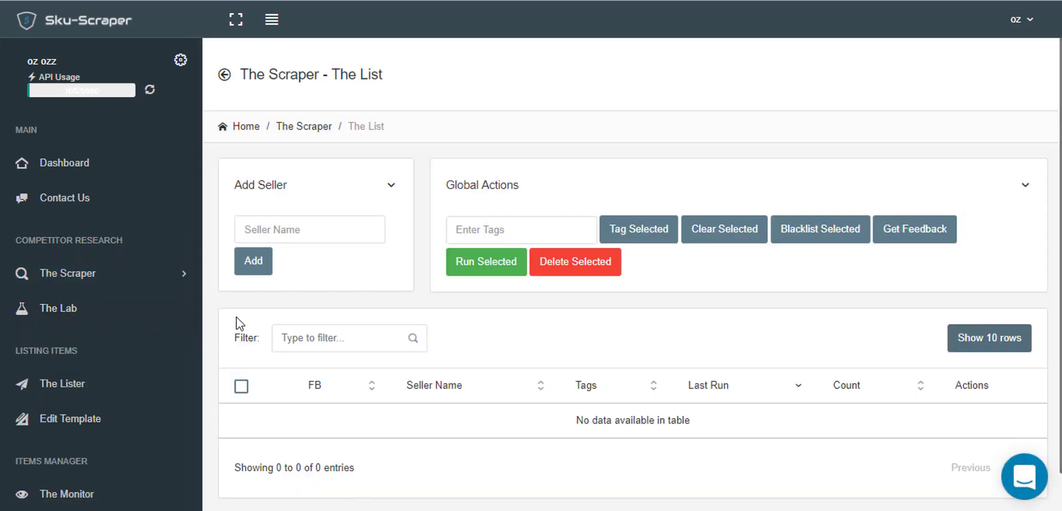
right_click(276, 226)
left_click(327, 319)
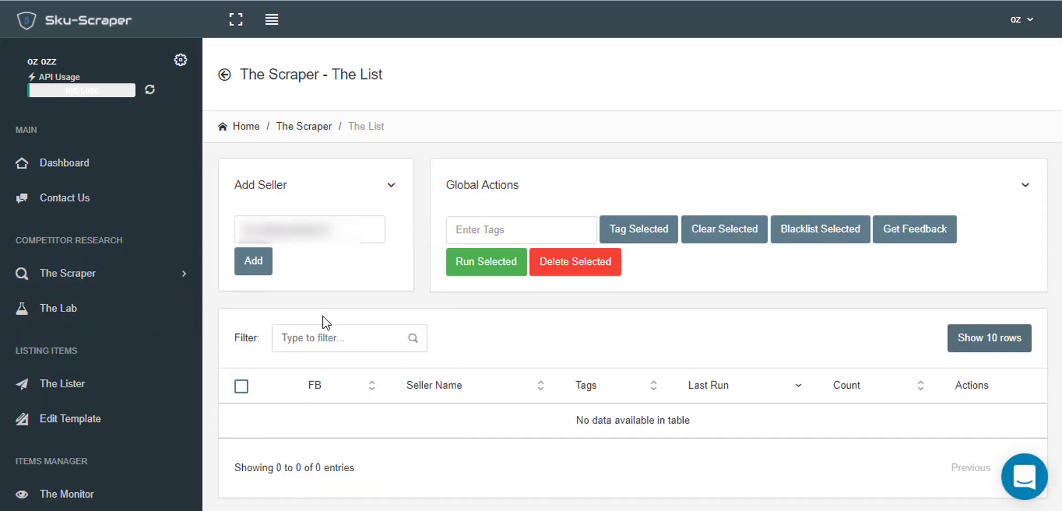
left_click(254, 261)
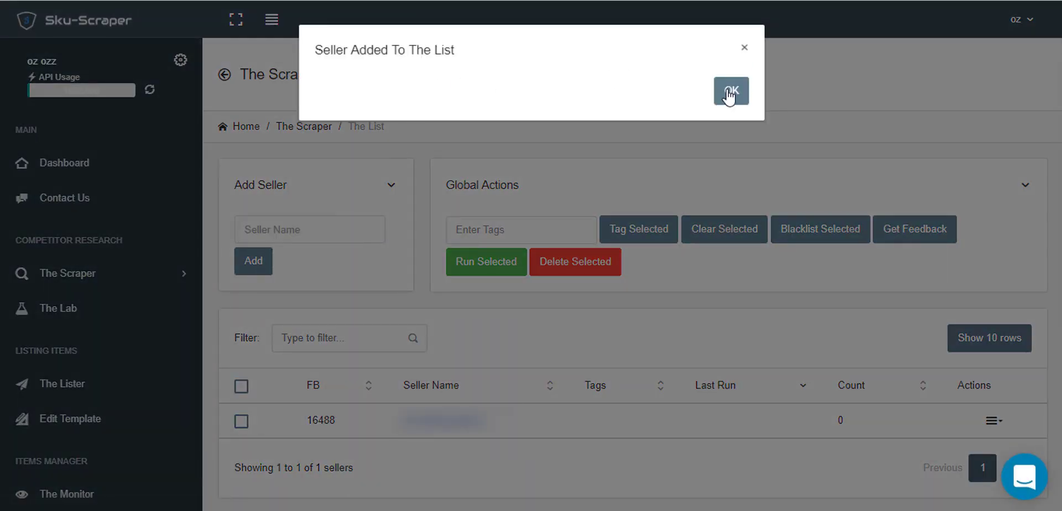
left_click(730, 95)
Step: Scrape the newly added seller with times sold set to 2, leaving the other scrape settings at their defaults
scroll(664, 330, "down", 1)
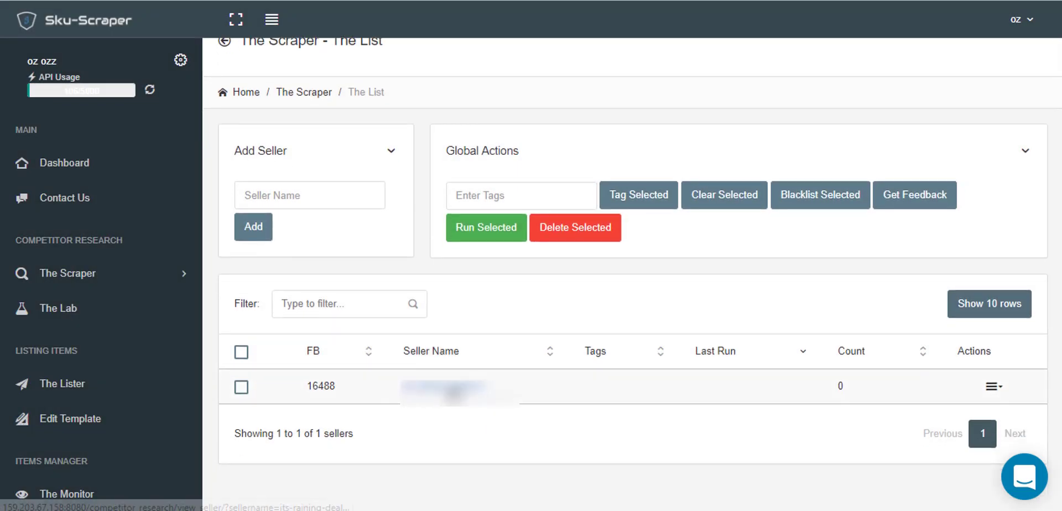
left_click(1000, 390)
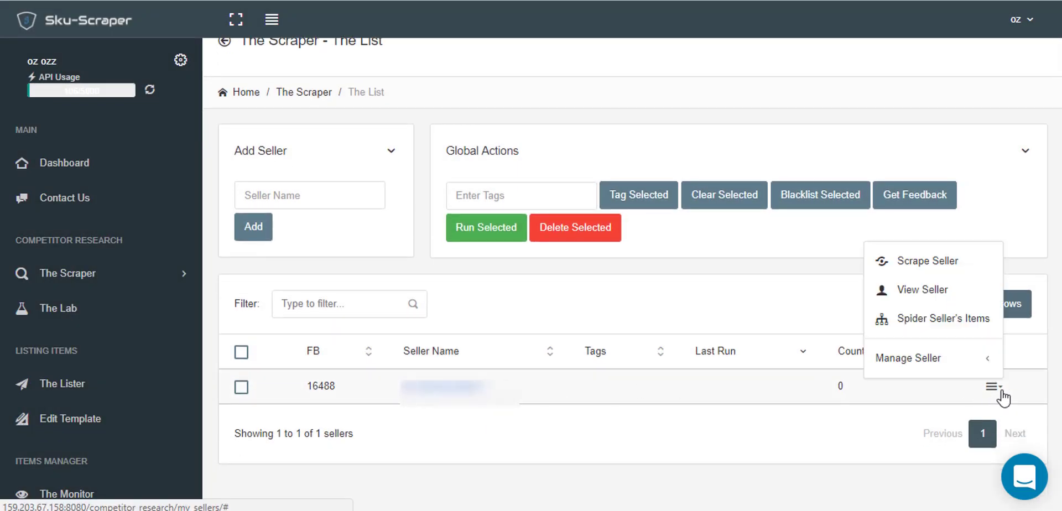
left_click(916, 269)
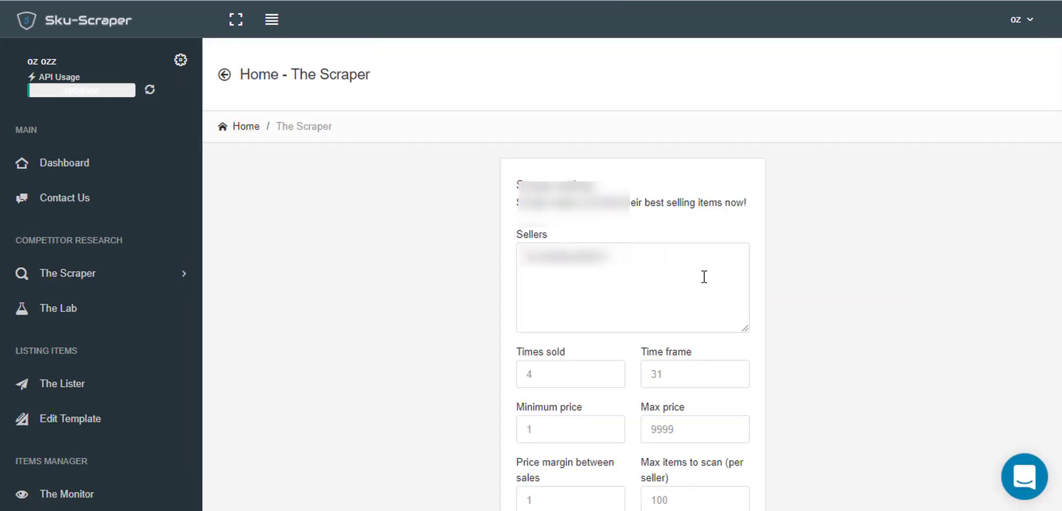
scroll(686, 288, "down", 1)
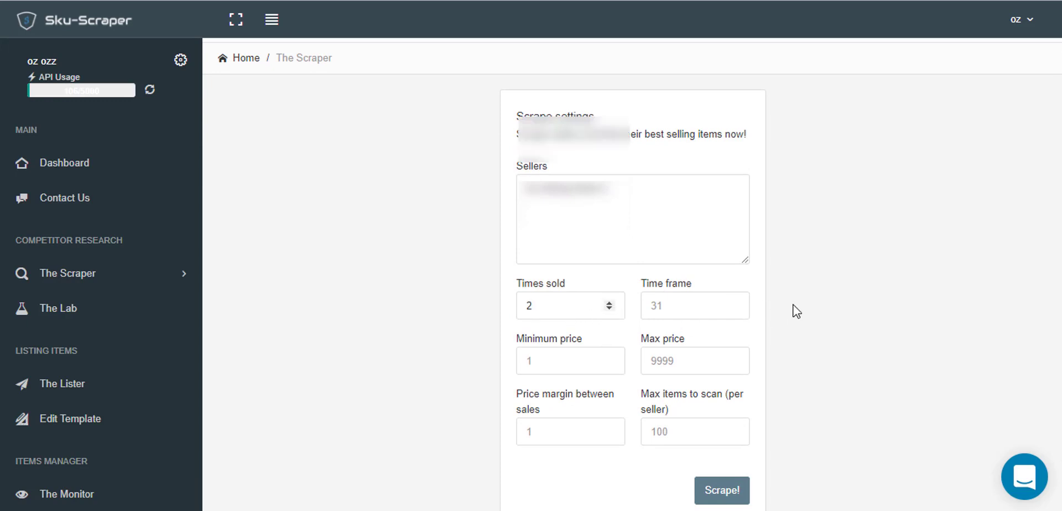
scroll(794, 310, "down", 1)
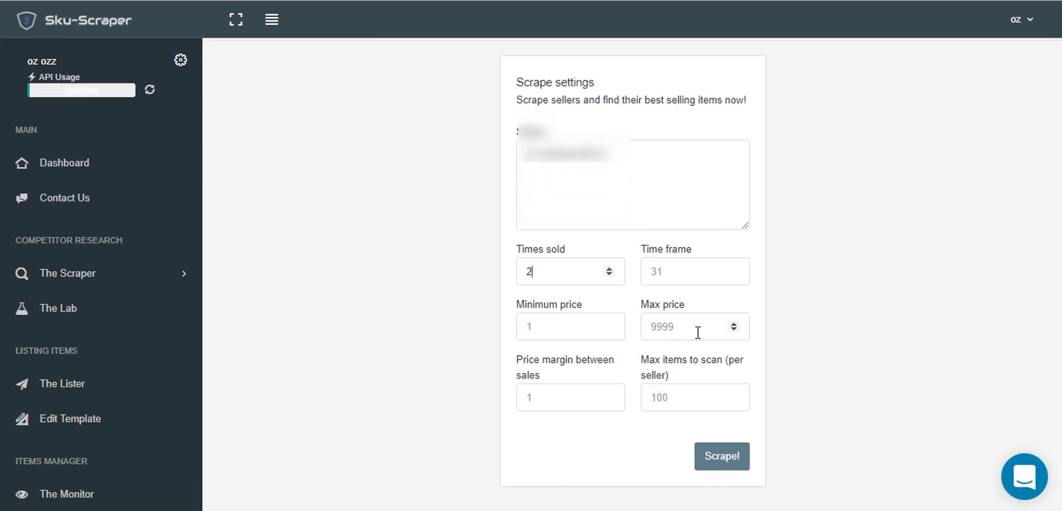
scroll(475, 362, "down", 1)
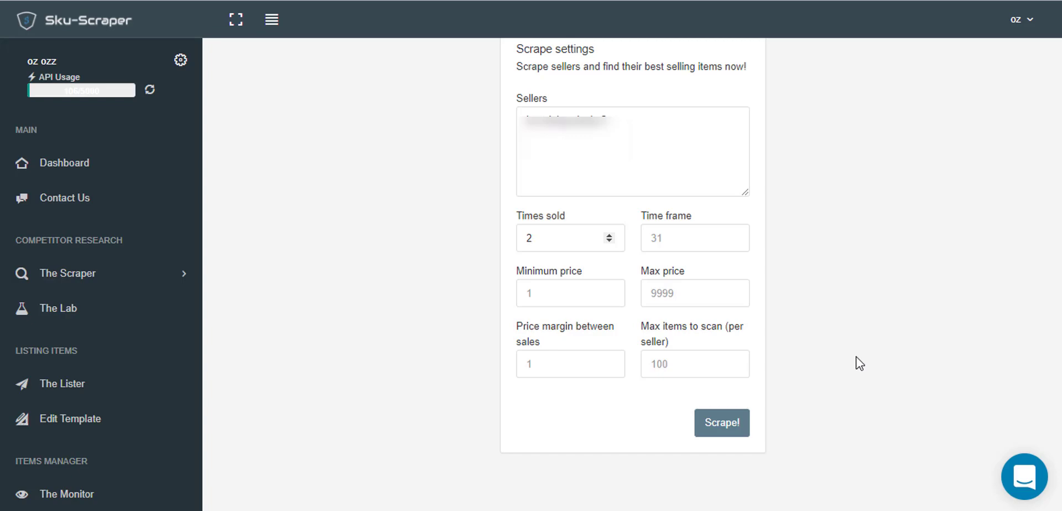
left_click(722, 424)
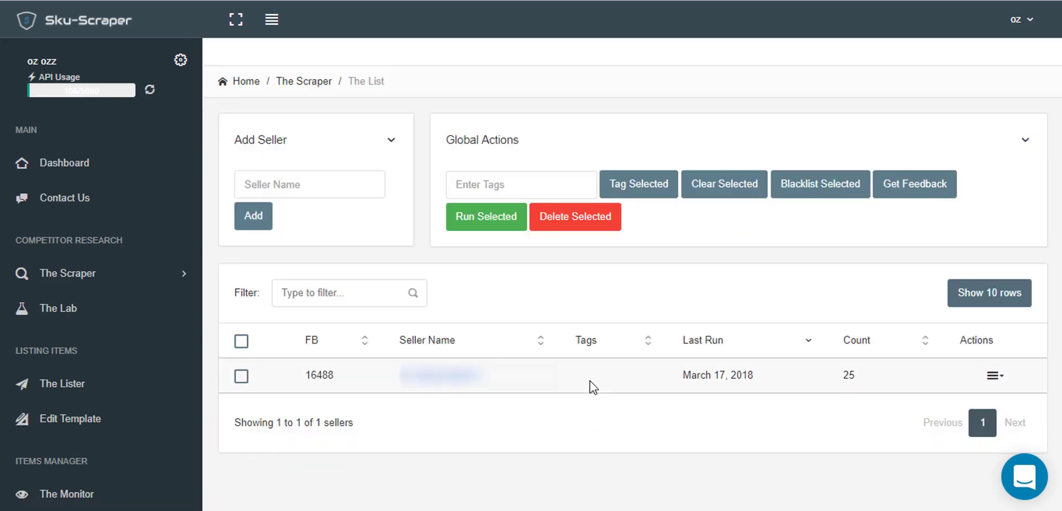
Step: View the scraped seller's items and sort them by number sold, highest first
left_click(996, 376)
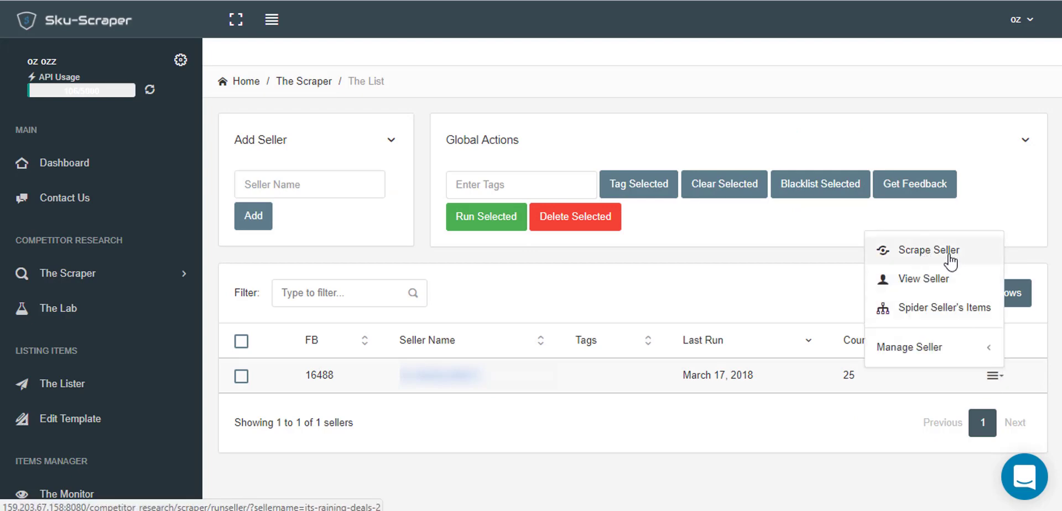
left_click(913, 283)
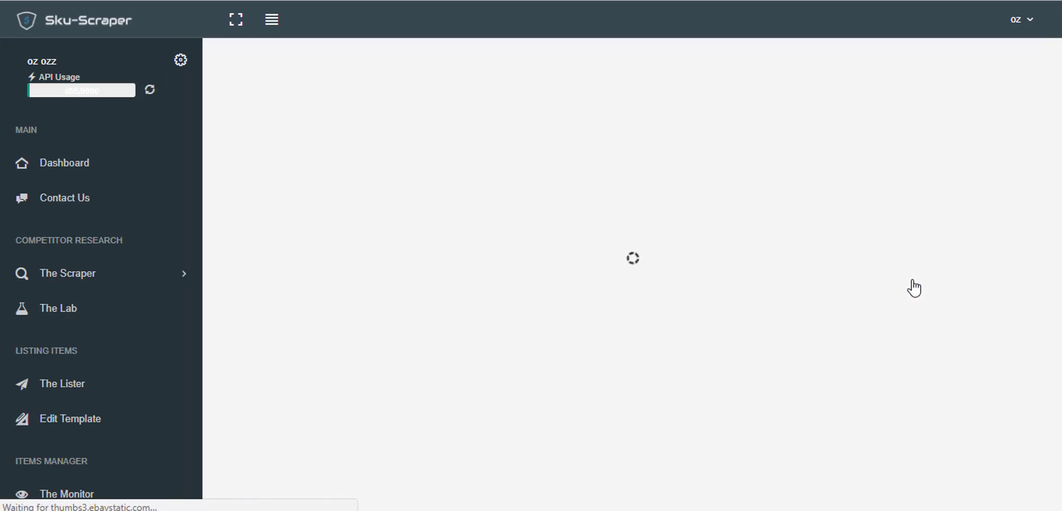
scroll(613, 340, "down", 3)
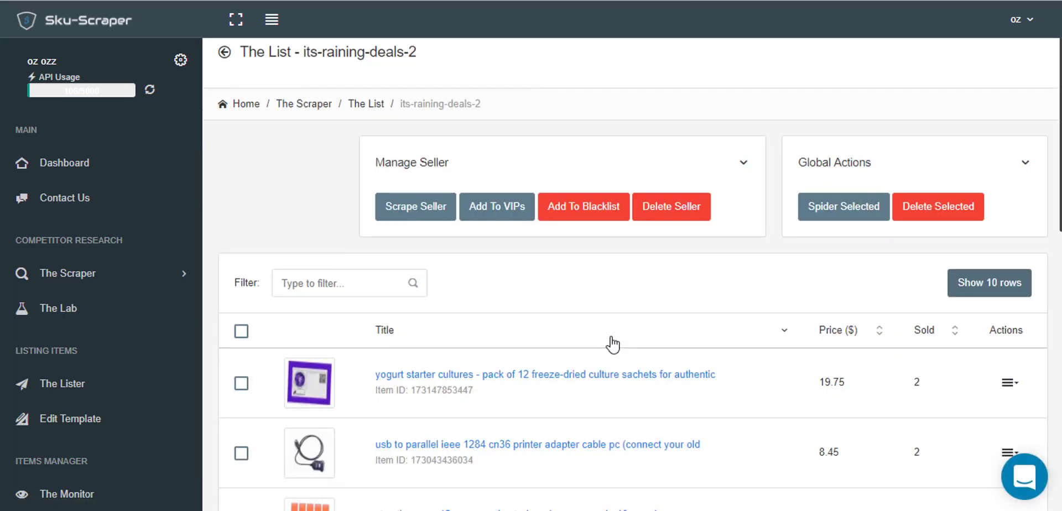
scroll(674, 308, "down", 1)
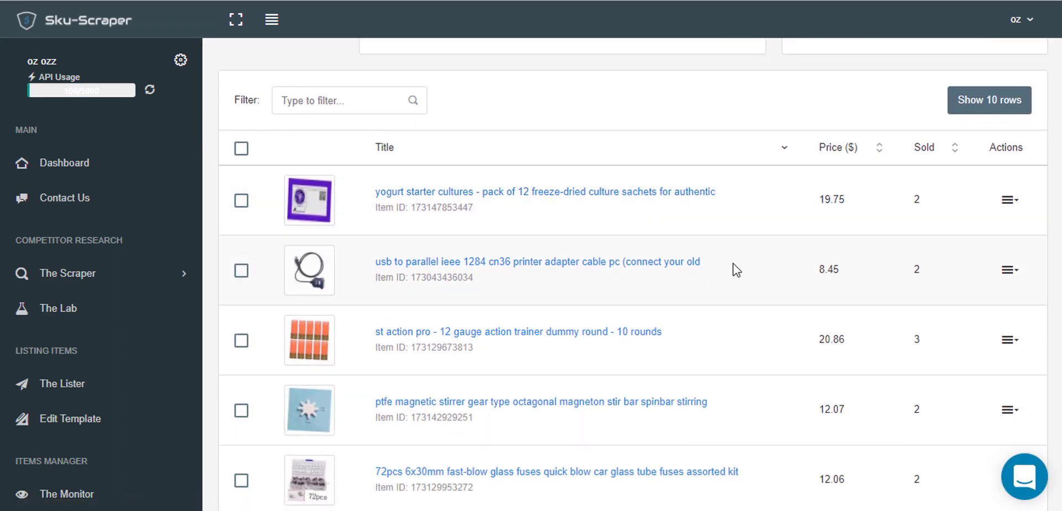
left_click(923, 149)
left_click(924, 148)
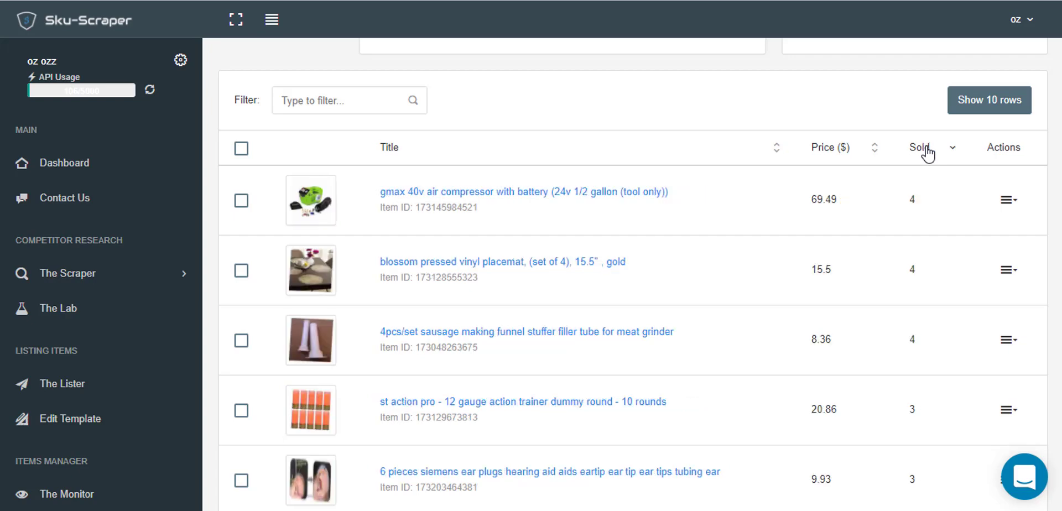
Step: Review the titles, prices and sold counts of the seller's items on pages 1 and 2, and return to page 1
scroll(721, 241, "down", 5)
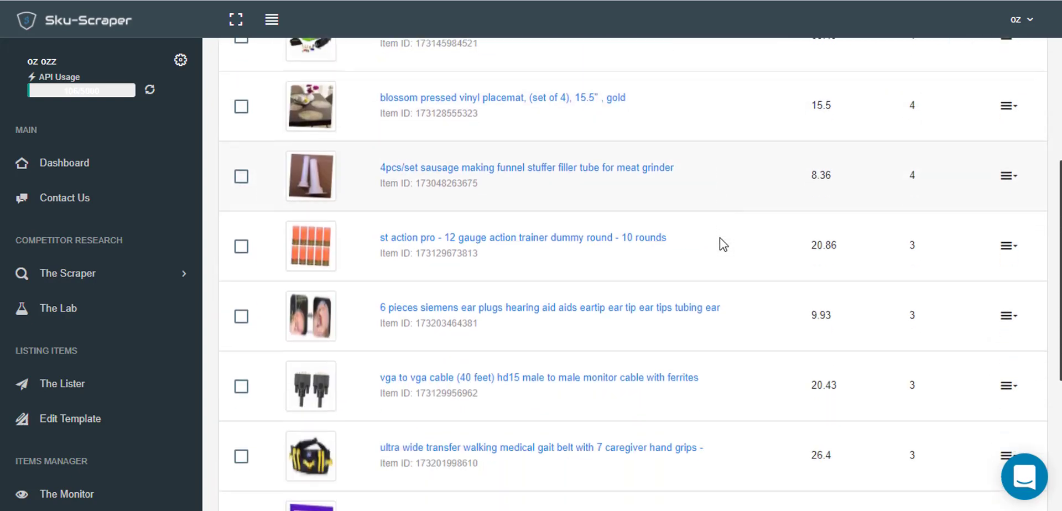
scroll(722, 242, "down", 3)
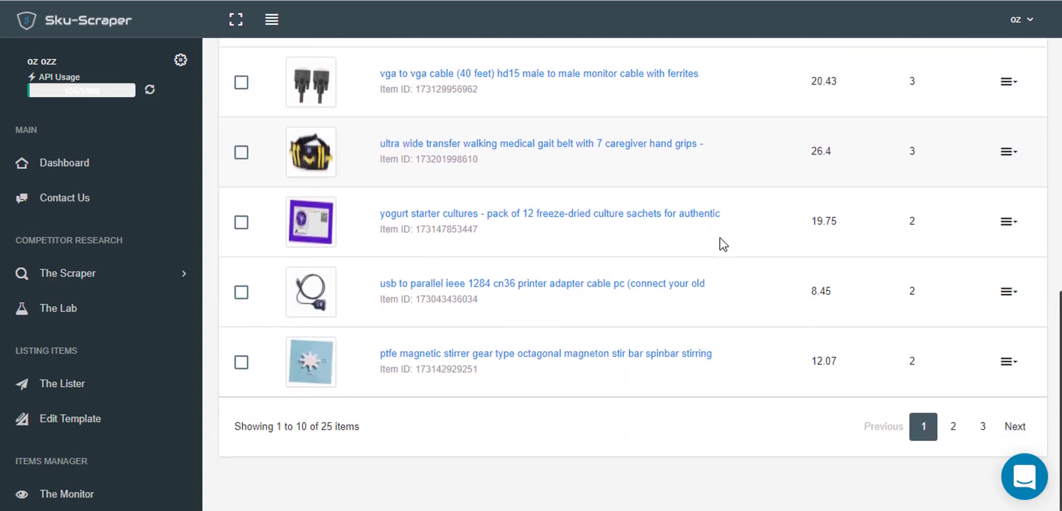
scroll(721, 243, "up", 9)
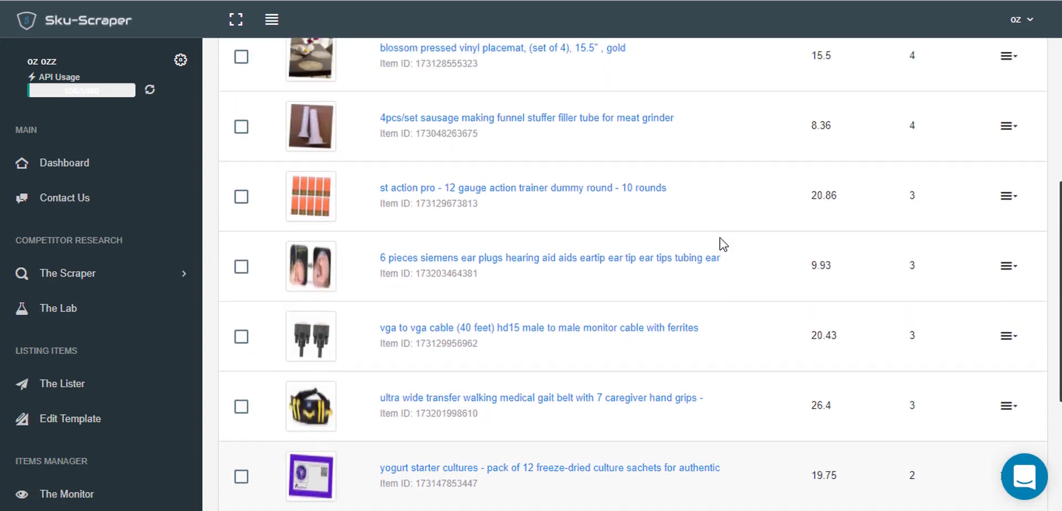
scroll(722, 243, "down", 8)
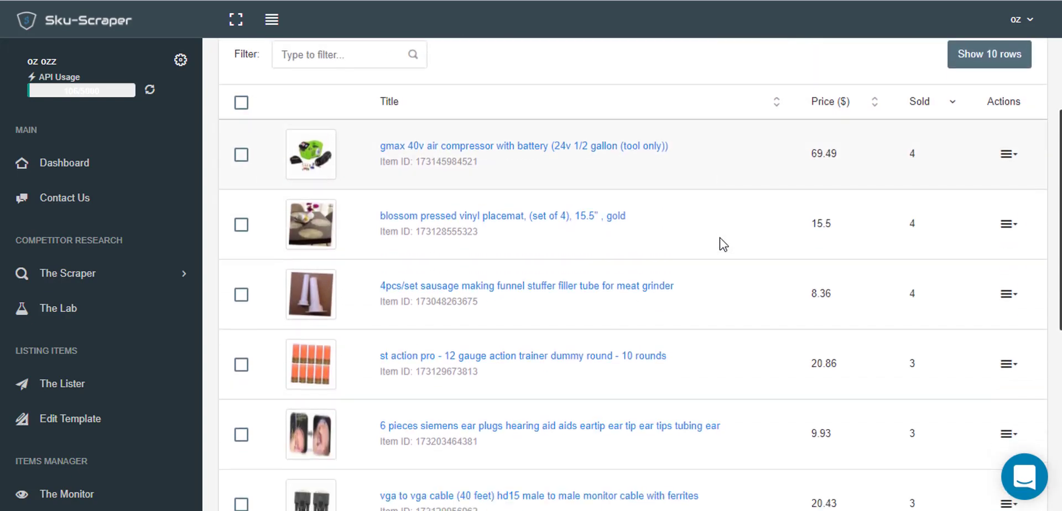
scroll(722, 242, "down", 1)
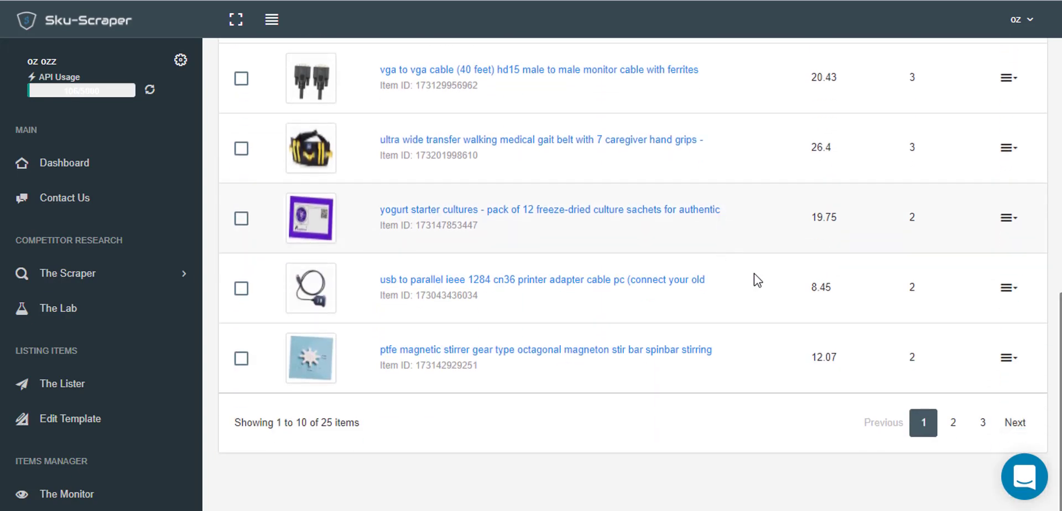
left_click(954, 429)
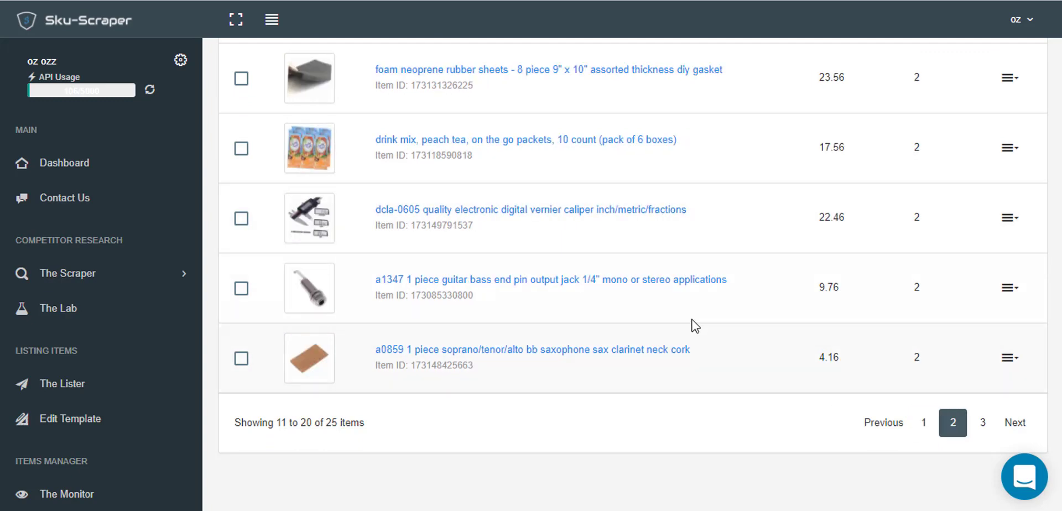
scroll(692, 326, "up", 6)
scroll(693, 325, "up", 6)
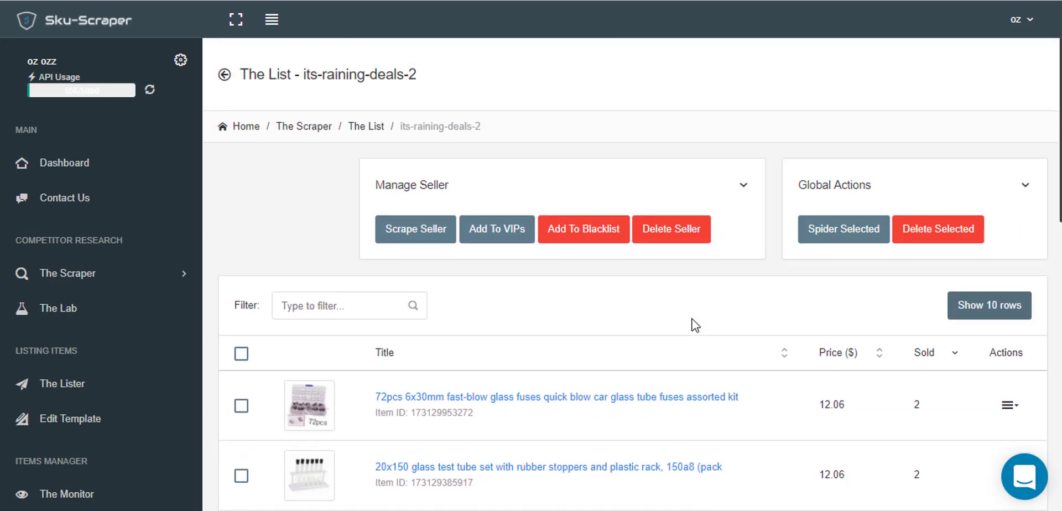
scroll(708, 360, "down", 1)
scroll(708, 354, "down", 4)
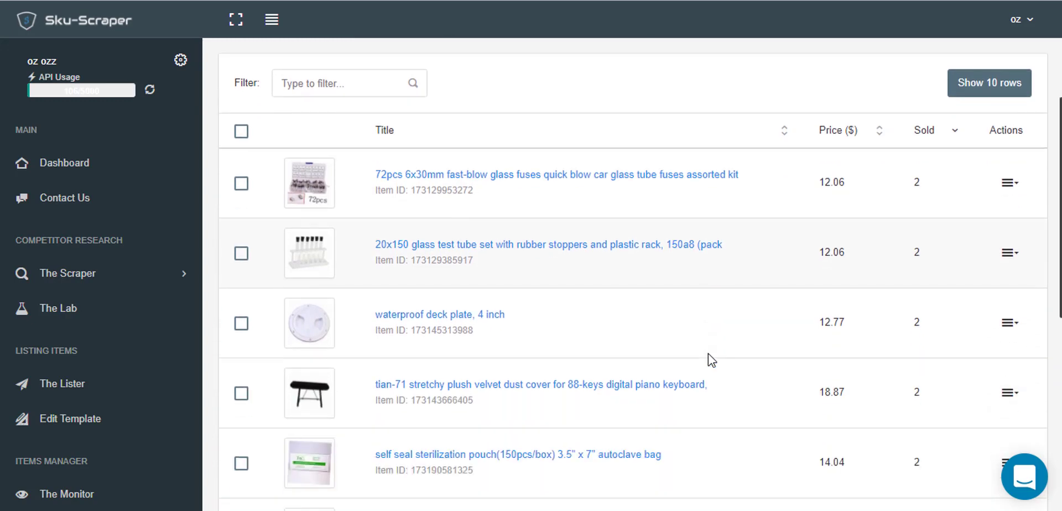
scroll(708, 354, "down", 8)
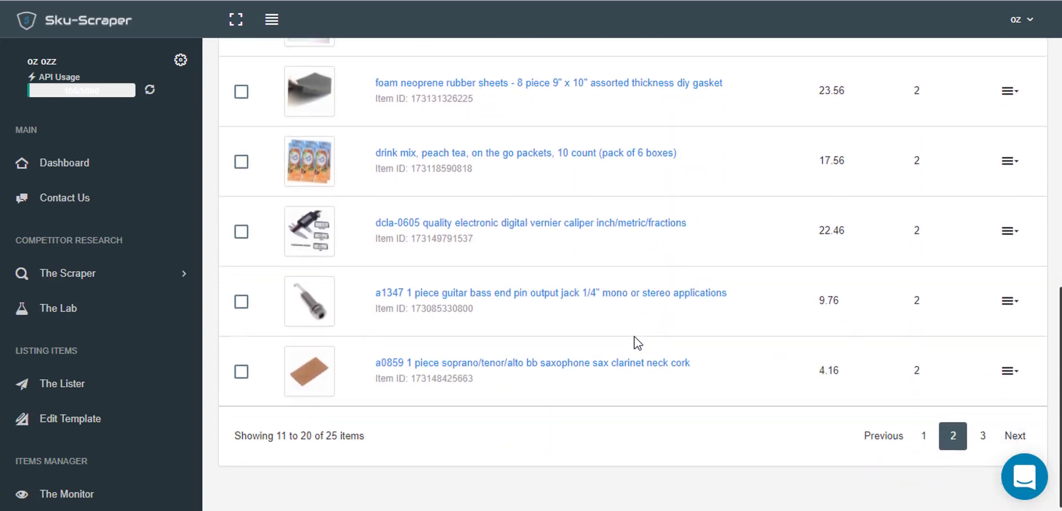
left_click(924, 422)
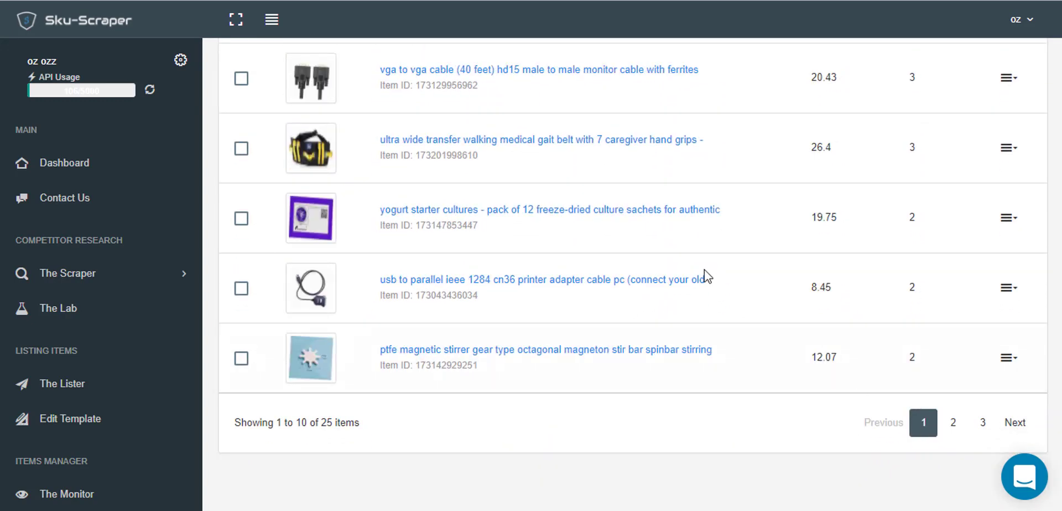
Step: Open the eBay listing of the "gmax 40v air compressor with battery" from the seller's scraped items
scroll(686, 250, "up", 5)
scroll(688, 252, "up", 4)
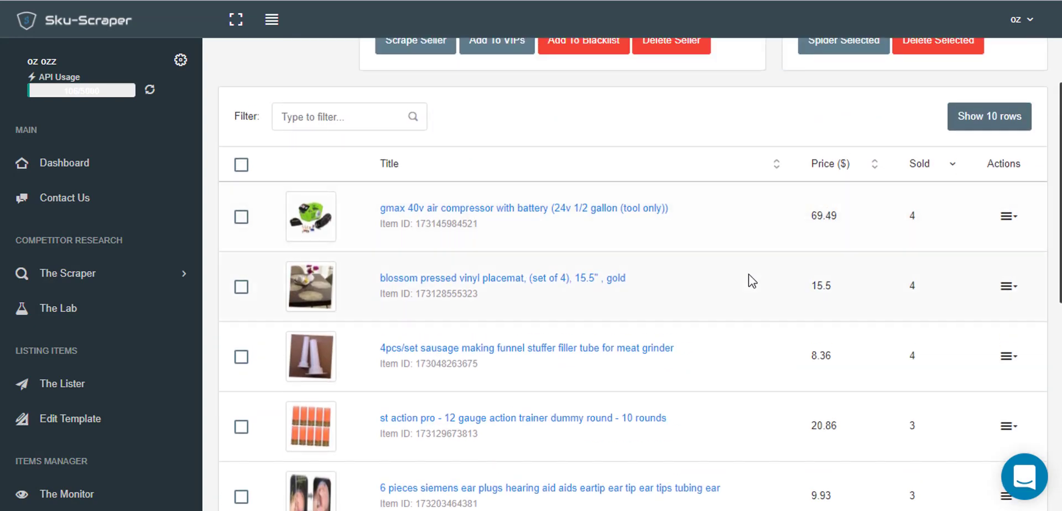
scroll(643, 306, "down", 1)
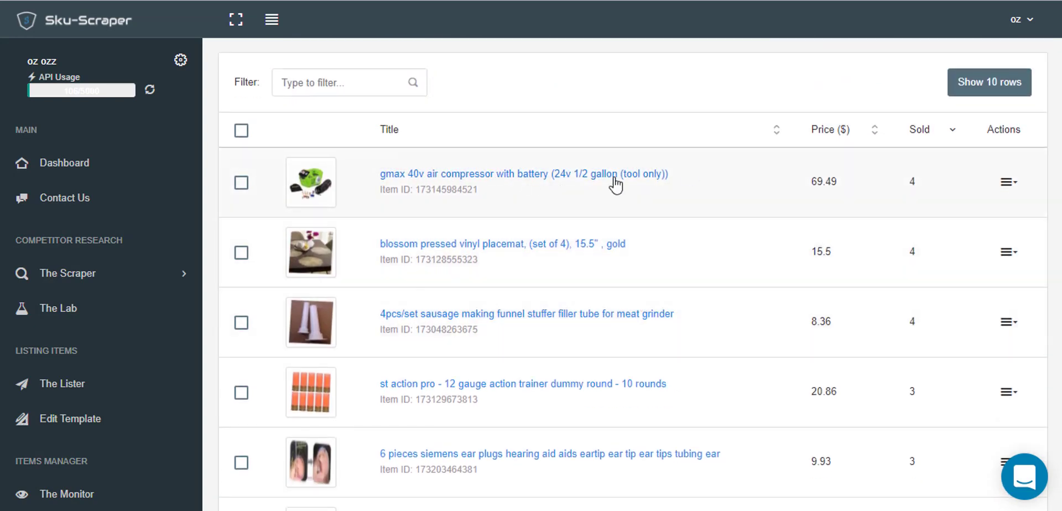
left_click(656, 180)
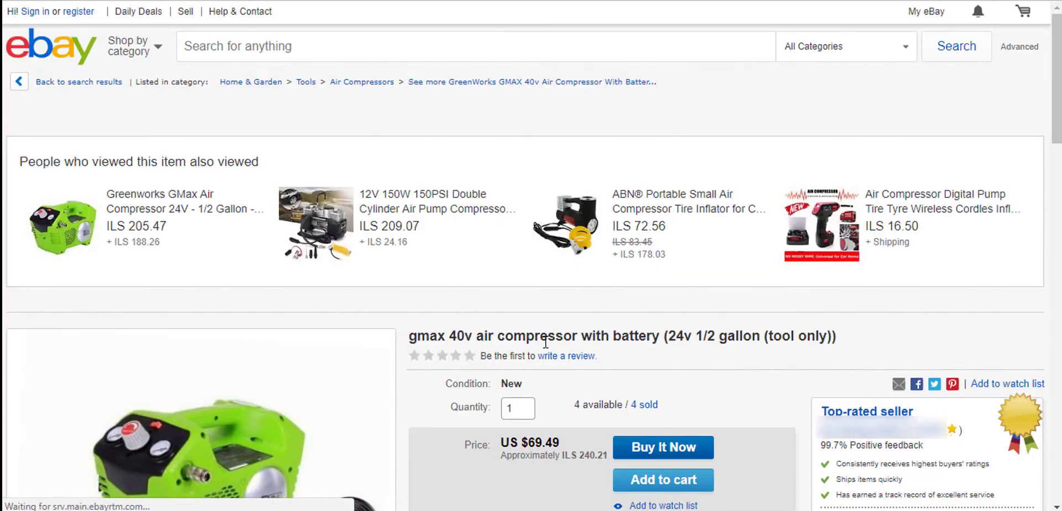
Step: Search the web for the air compressor listing's full title, open the matching Amazon product page and check the price there
triple_click(545, 341)
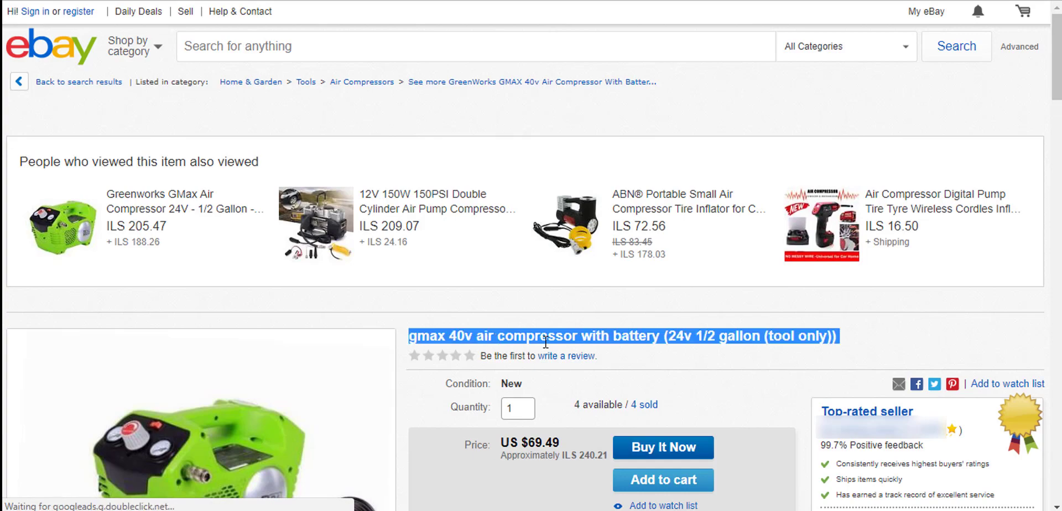
right_click(545, 343)
left_click(599, 373)
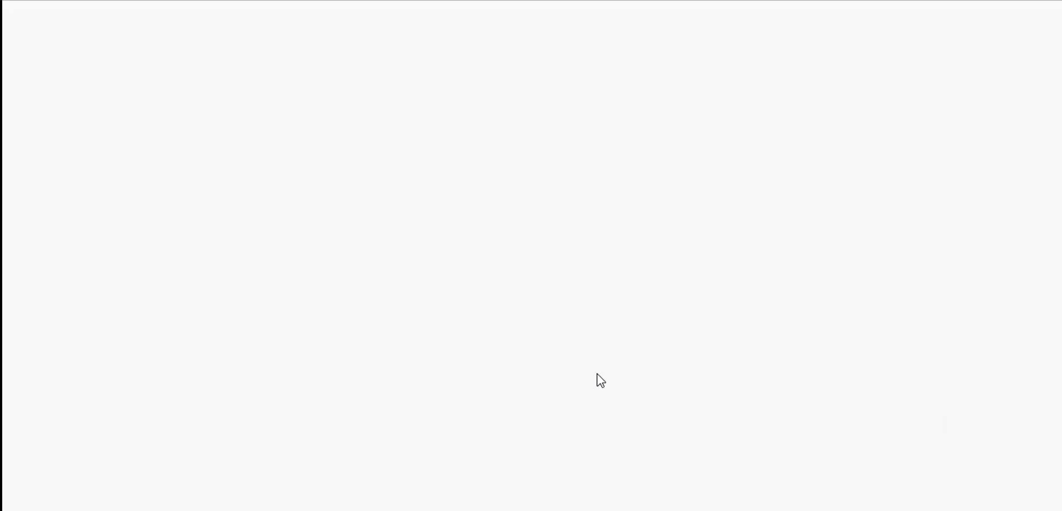
left_click(669, 145)
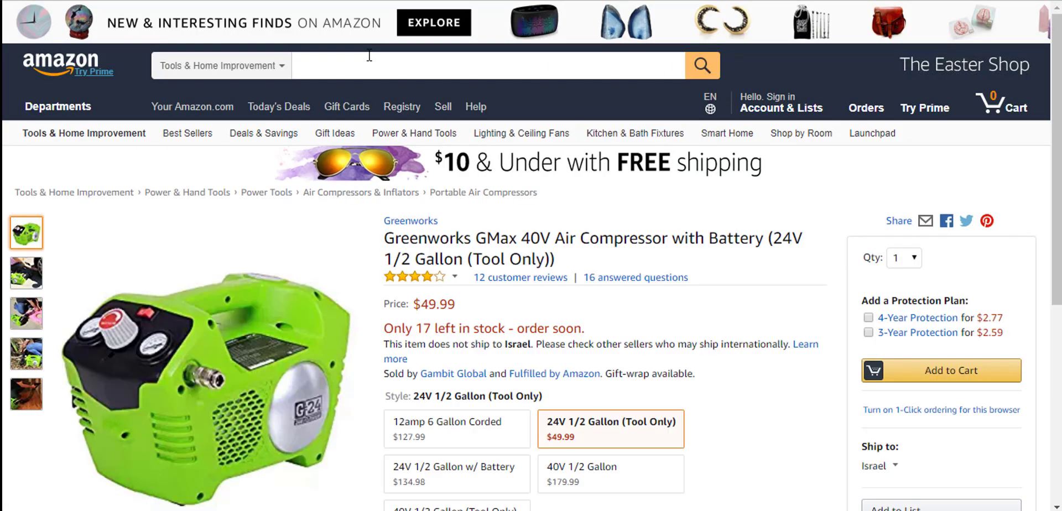
left_click_drag(458, 303, 414, 304)
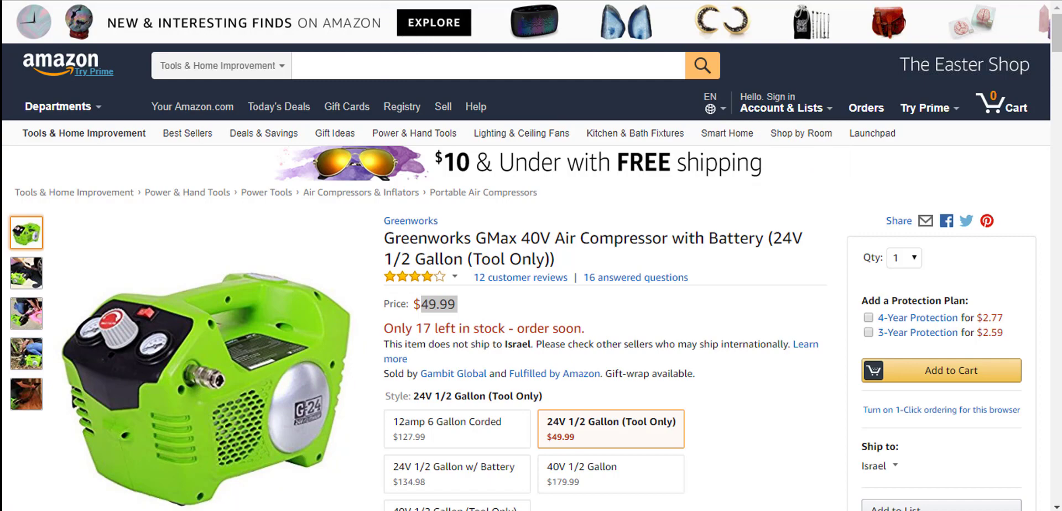
Step: Back in Sku-Scraper, start saving the gmax air compressor to the Lab with the Amazon product link as source URL
key("ctrl+shift+Tab")
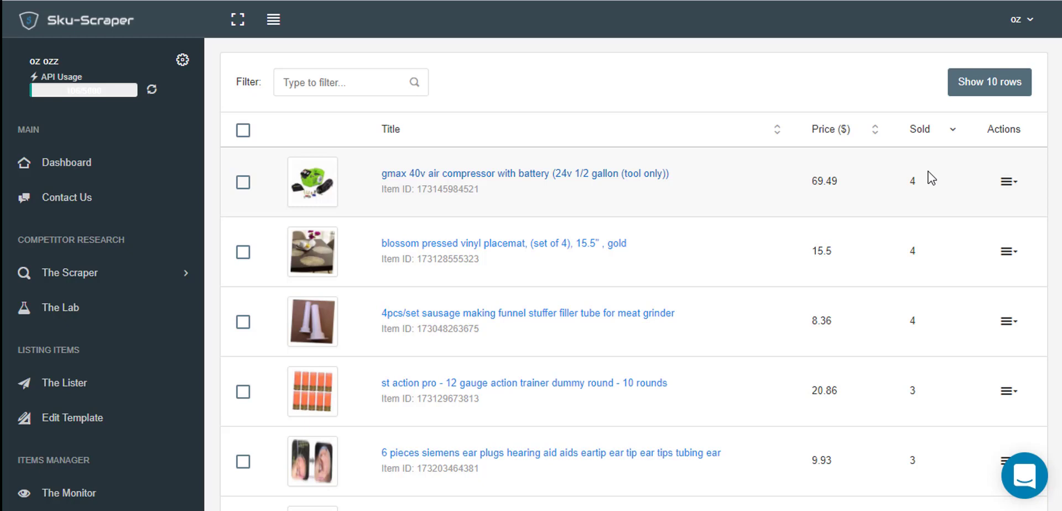
left_click(1008, 183)
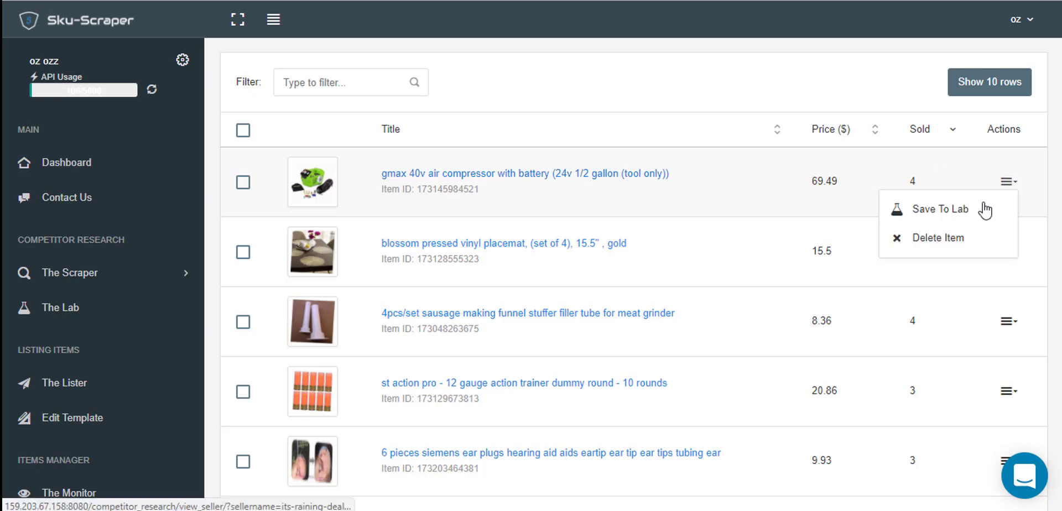
left_click(965, 215)
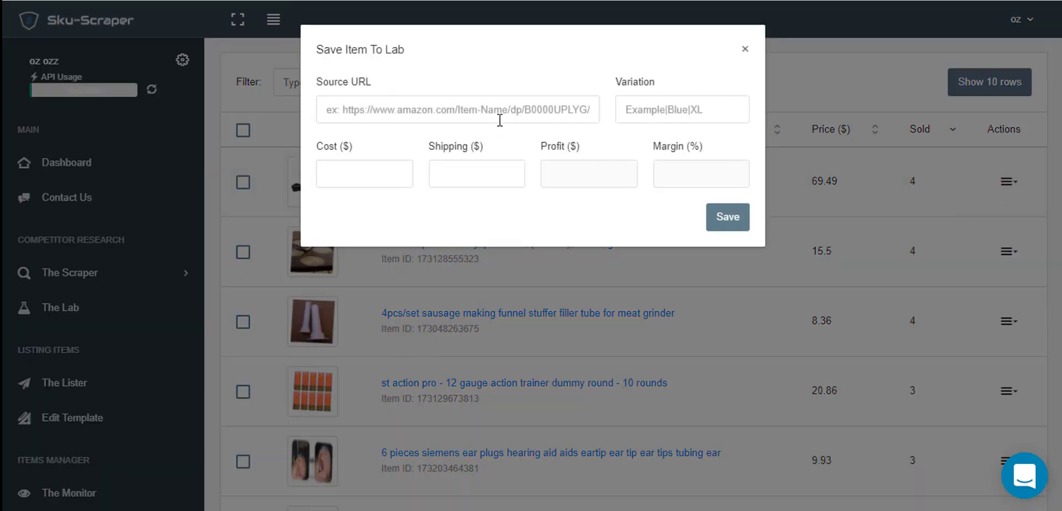
left_click(499, 120)
key("ctrl+v")
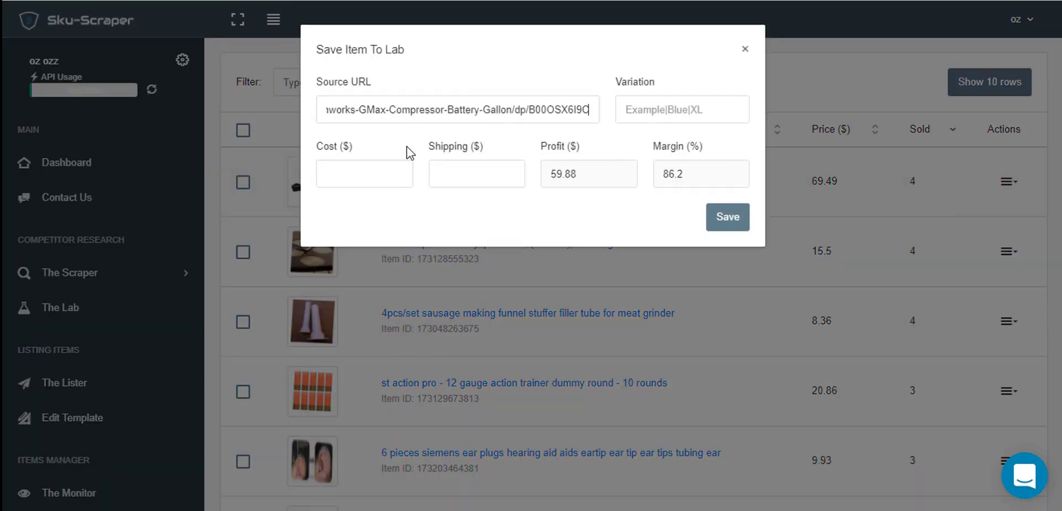
Step: Set the item's cost to 49.99, leave shipping empty, and save it to the Lab
left_click(359, 177)
left_click(357, 0)
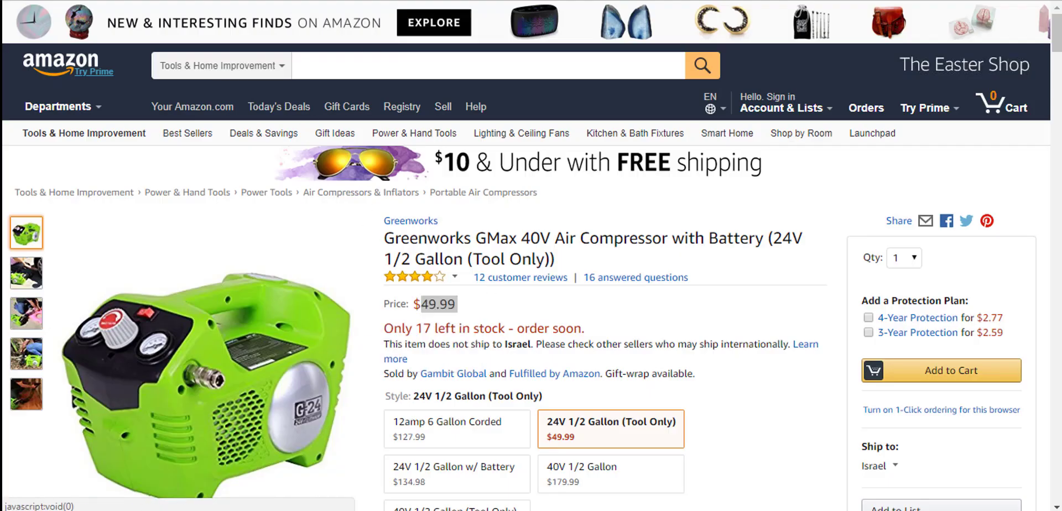
left_click(265, 1)
type("49.99")
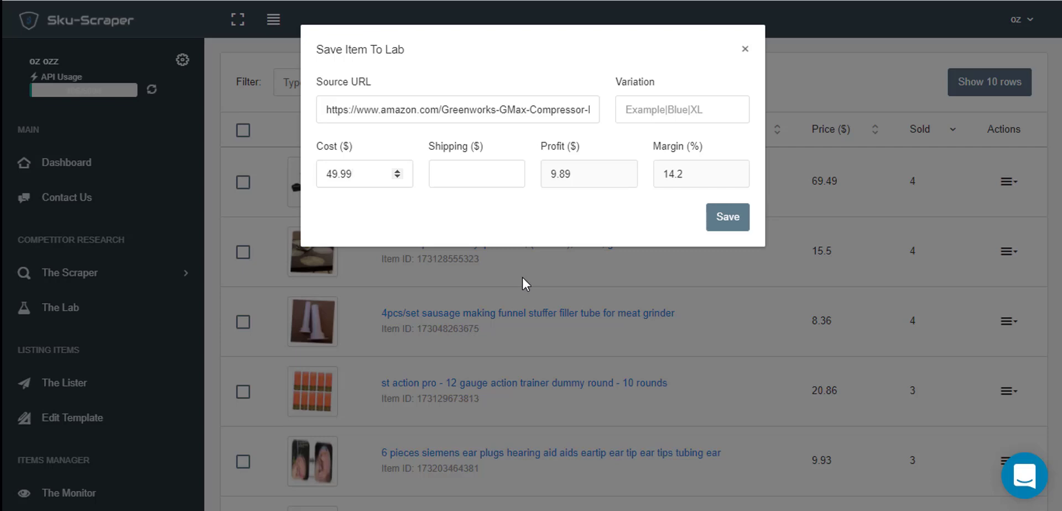
left_click(548, 210)
left_click(736, 221)
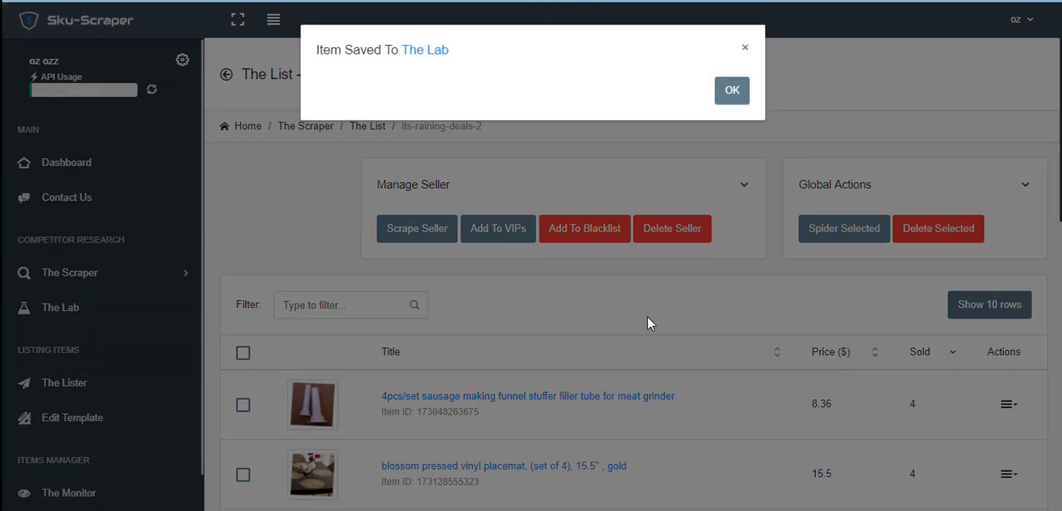
left_click(731, 90)
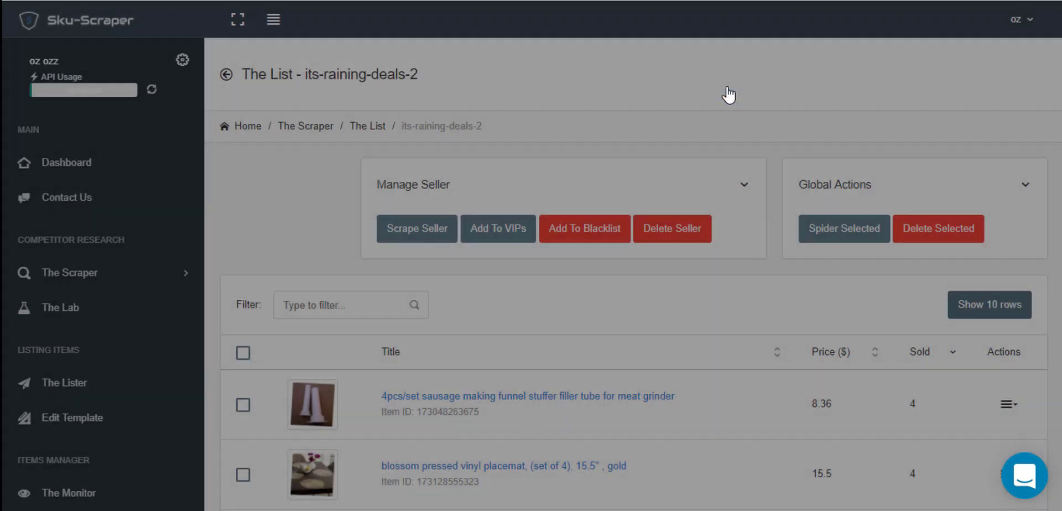
Step: Open the Lab and view the actions available for the saved air compressor
scroll(675, 257, "down", 1)
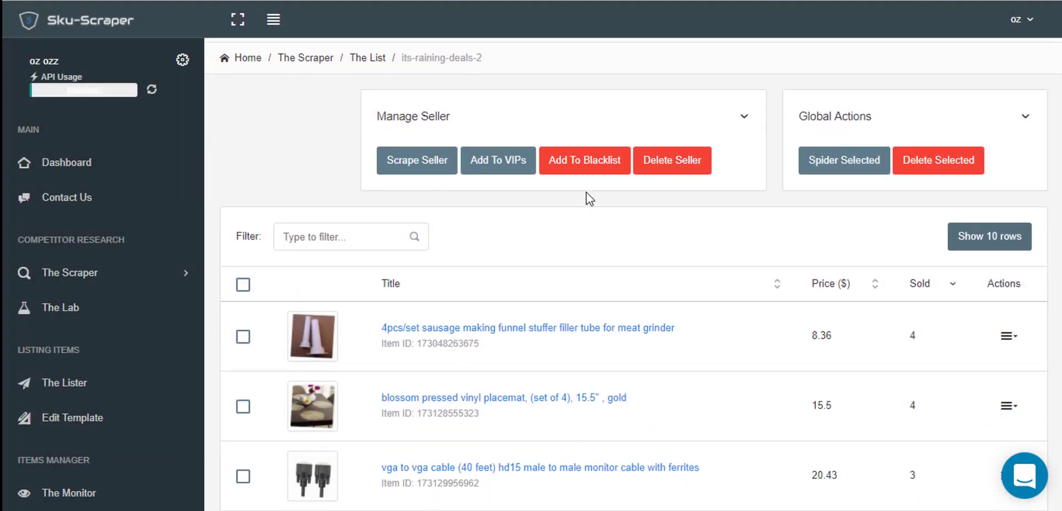
left_click(63, 319)
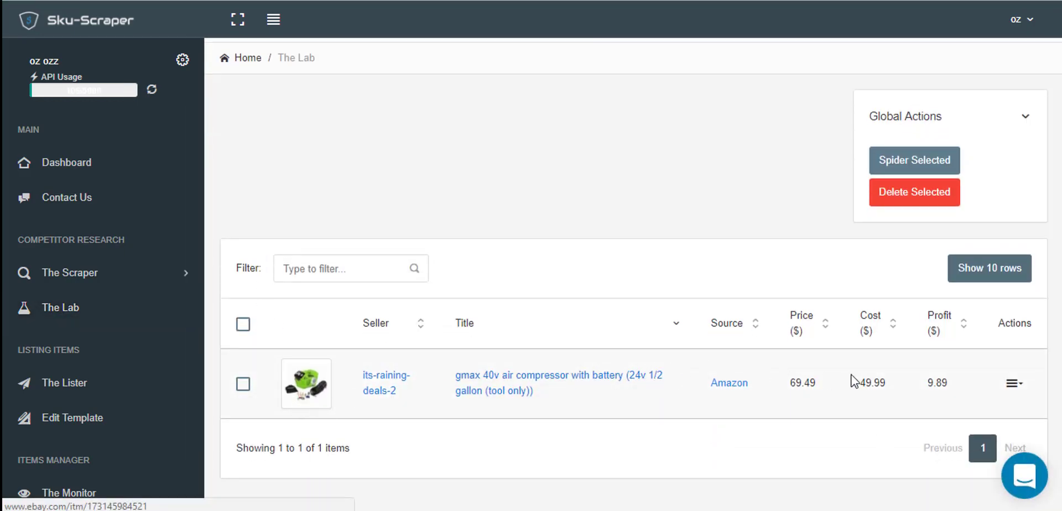
left_click(1013, 386)
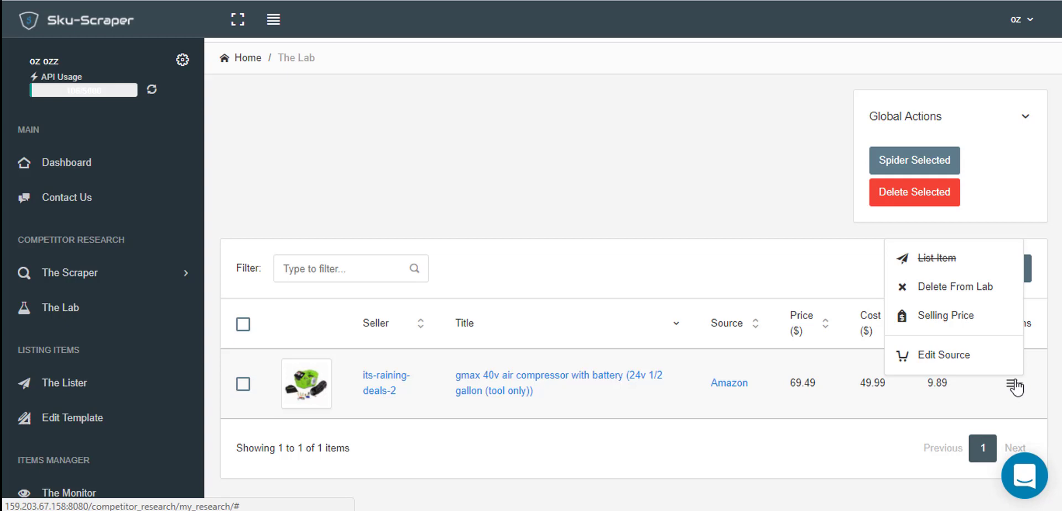
left_click(1013, 386)
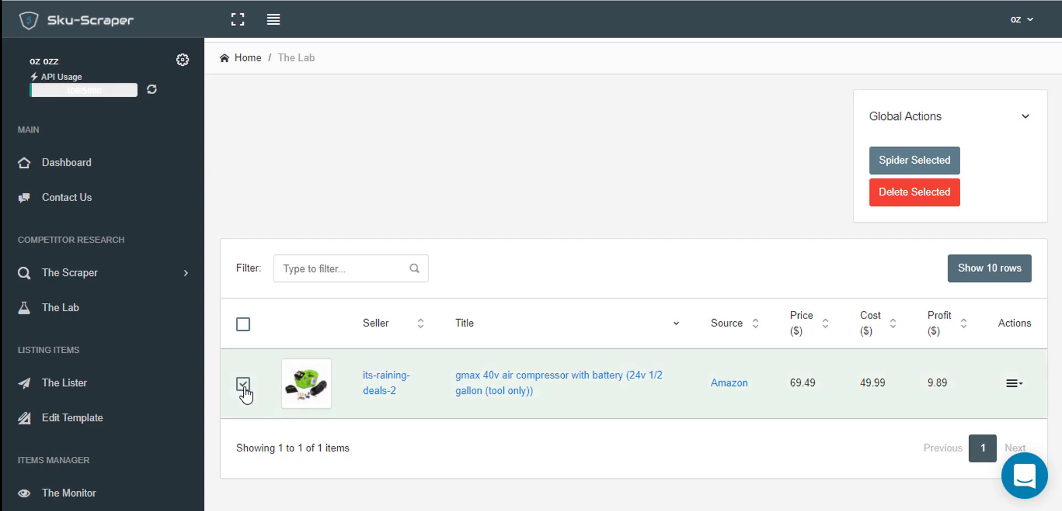
Step: Spider the air compressor selected in the Lab to get other sellers of that title, leaving the feedback limits at their defaults
left_click(902, 166)
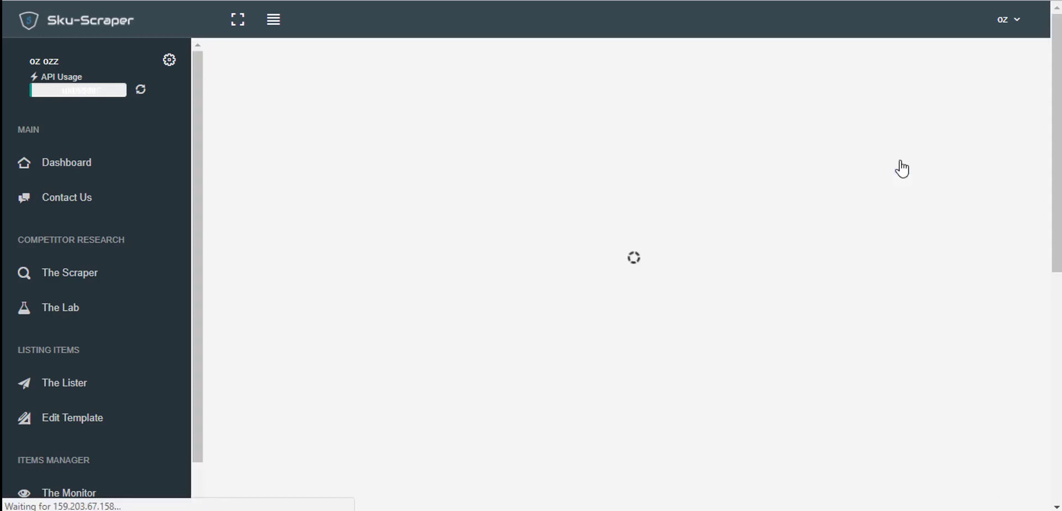
scroll(668, 282, "down", 1)
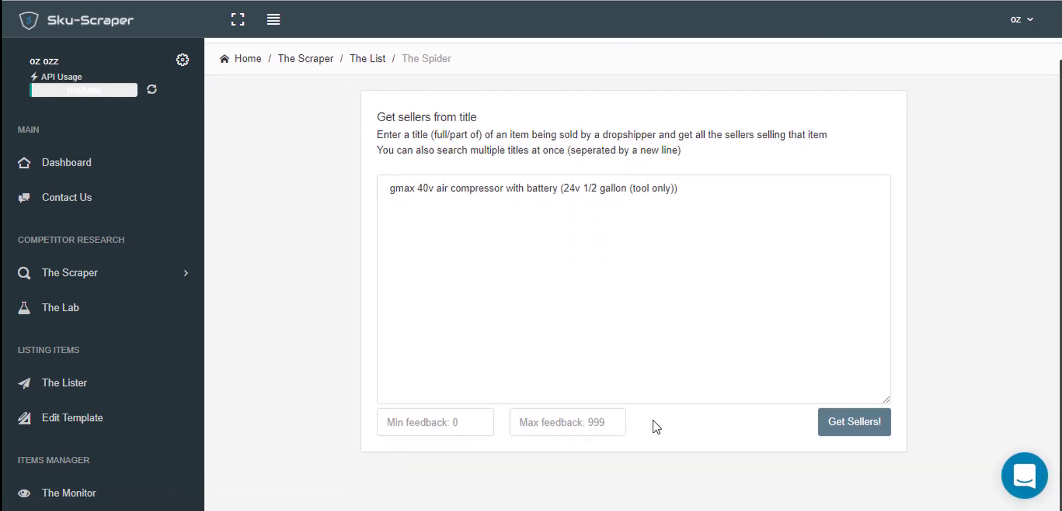
left_click(844, 426)
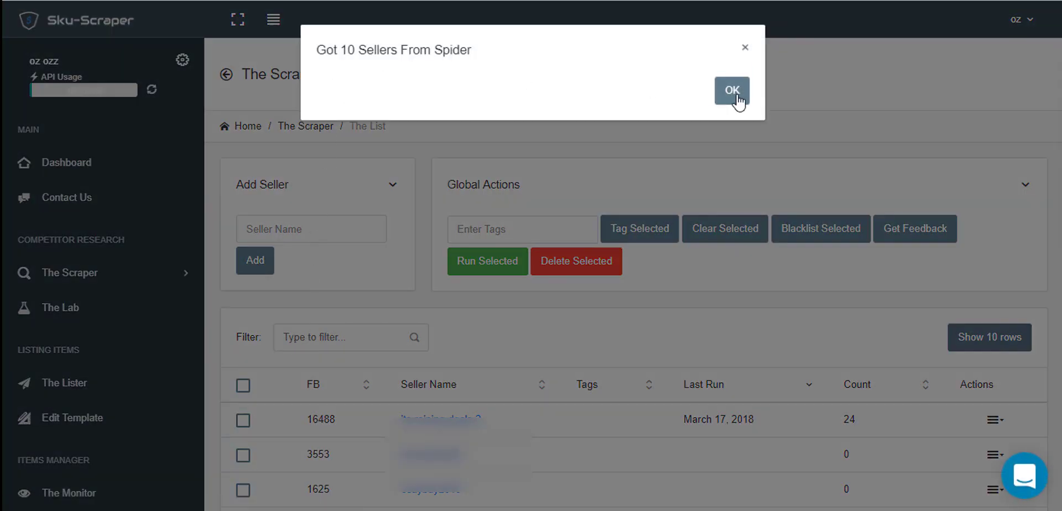
left_click(731, 90)
Step: Select the nine not yet scraped sellers on the seller list's first page and run them in the Scraper
scroll(562, 372, "down", 5)
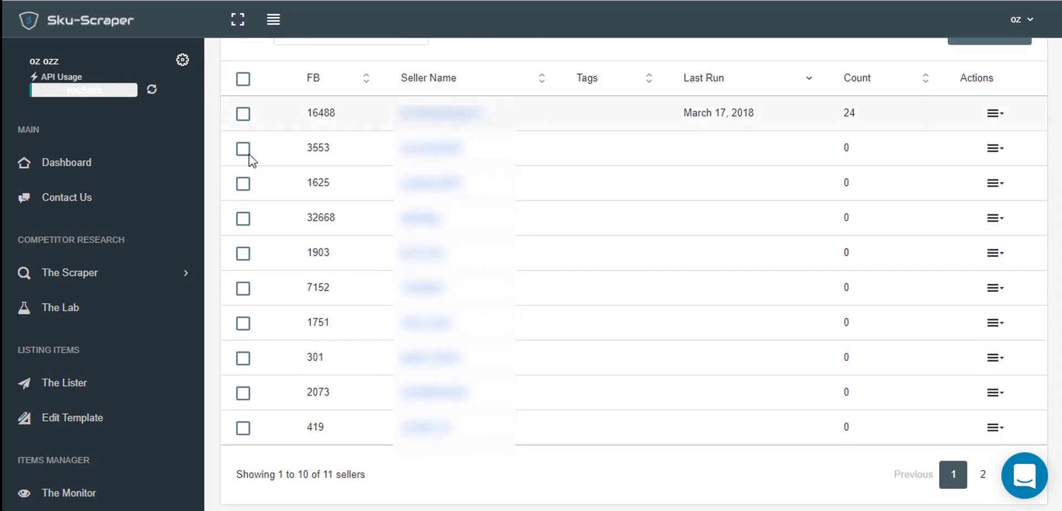
left_click(240, 150)
left_click(242, 185)
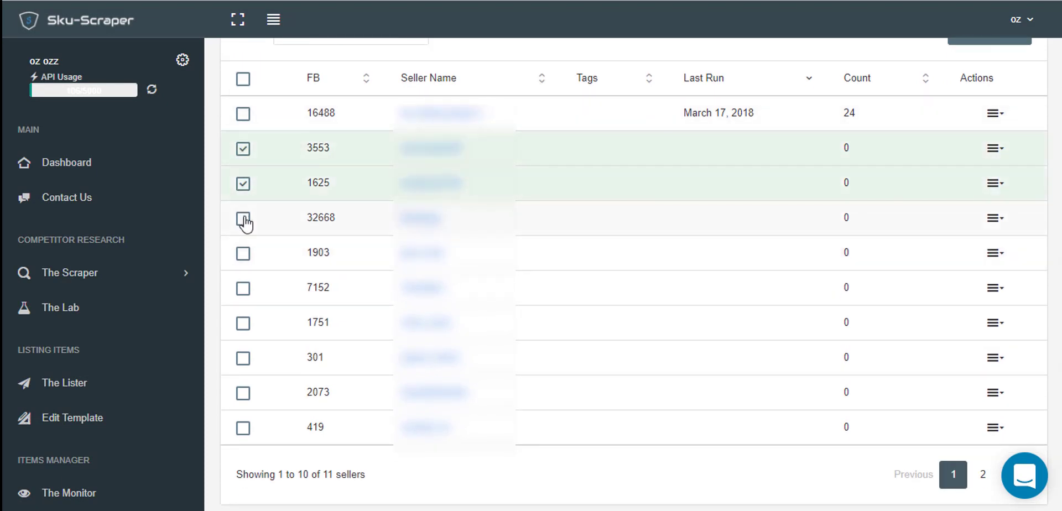
left_click(243, 218)
left_click(243, 253)
left_click(243, 288)
left_click(243, 323)
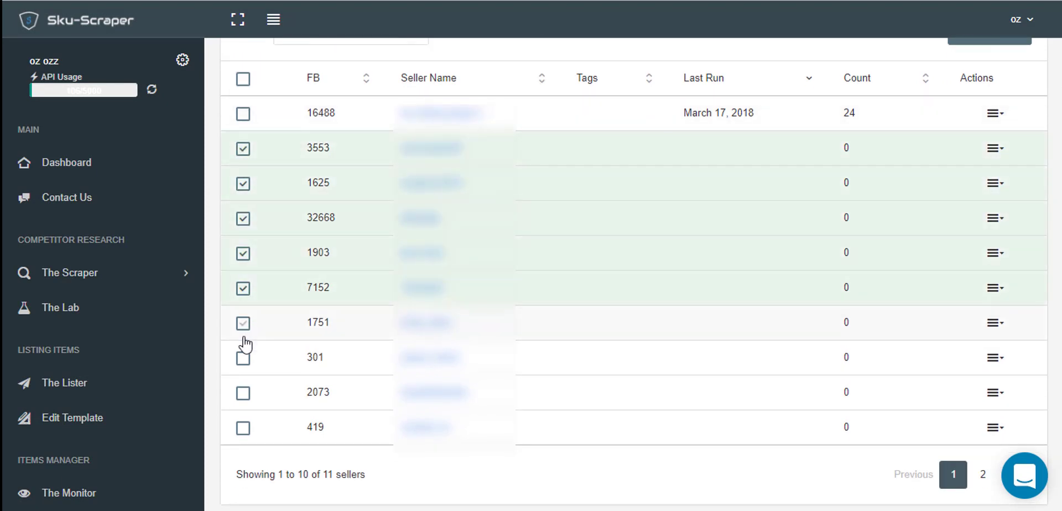
left_click(244, 358)
left_click(243, 393)
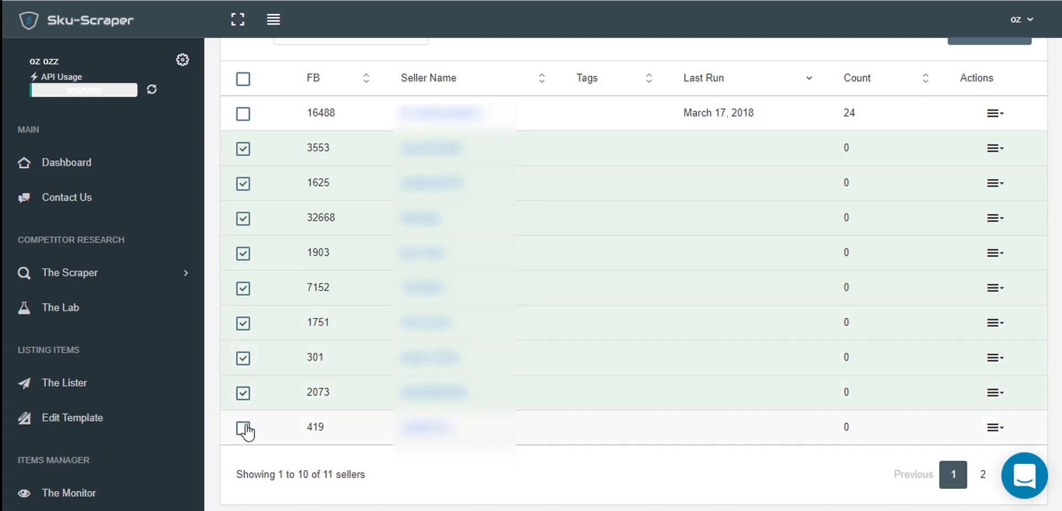
left_click(244, 429)
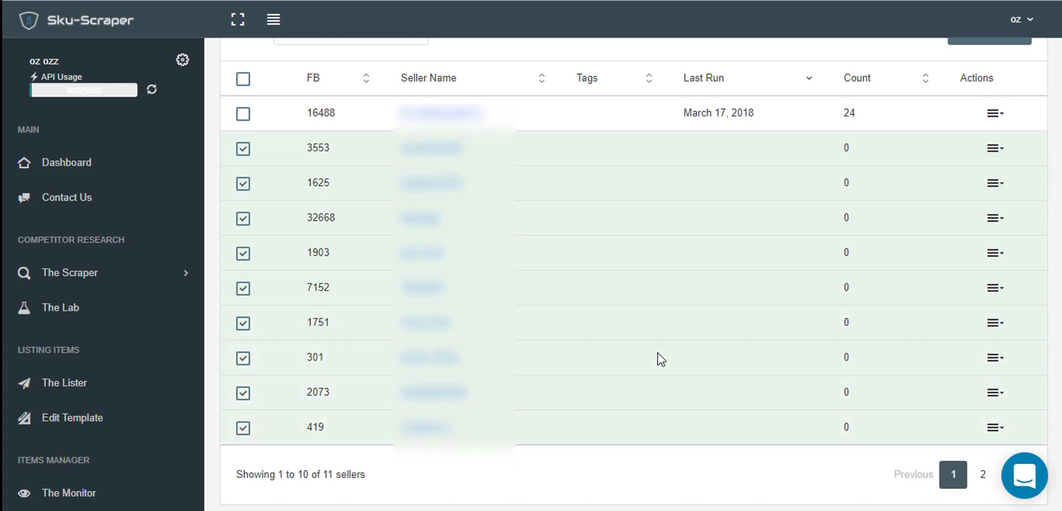
scroll(660, 359, "up", 3)
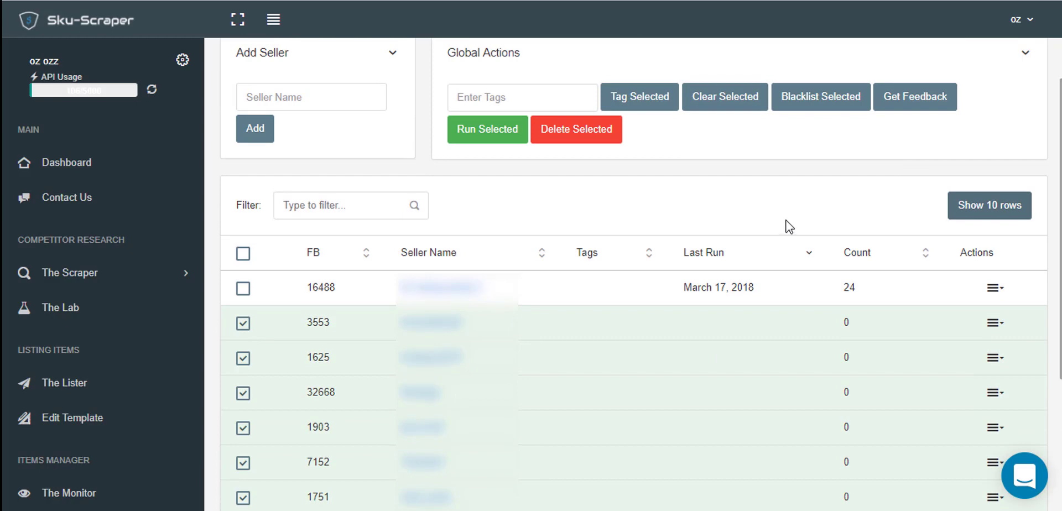
left_click(479, 136)
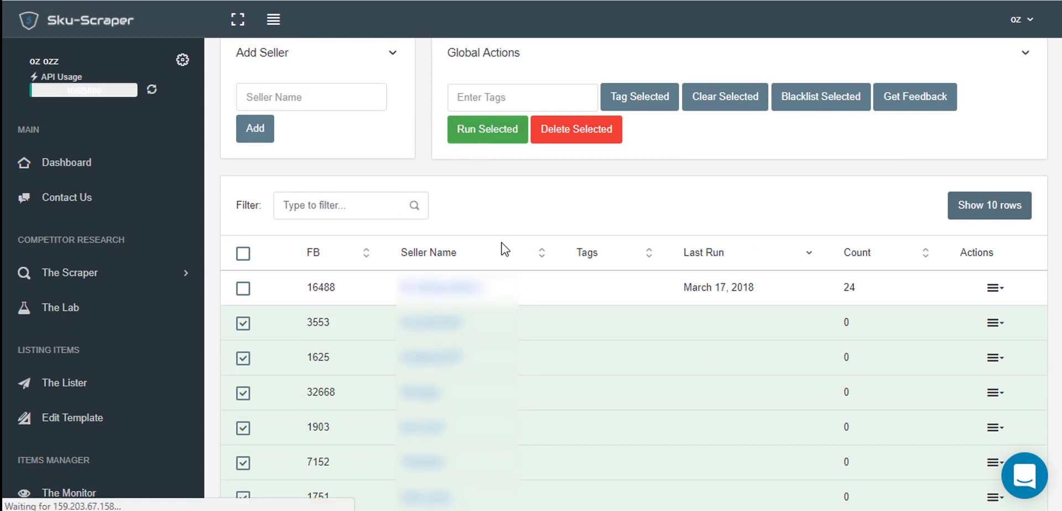
Step: Scrape the selected sellers with times sold set to 3, leaving the other scrape settings at their defaults
scroll(584, 290, "down", 2)
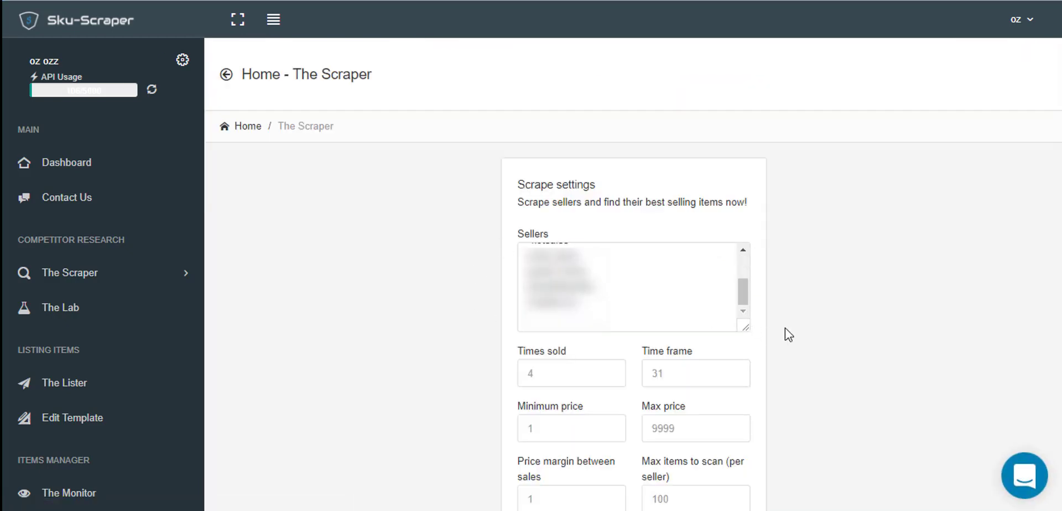
scroll(785, 332, "down", 1)
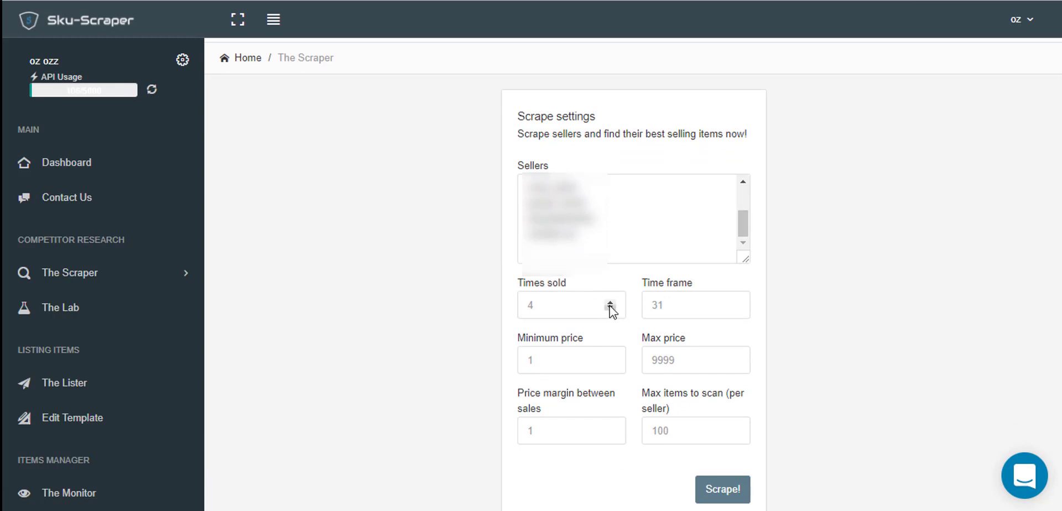
left_click(610, 302)
left_click(609, 303)
left_click(609, 303)
scroll(808, 318, "down", 1)
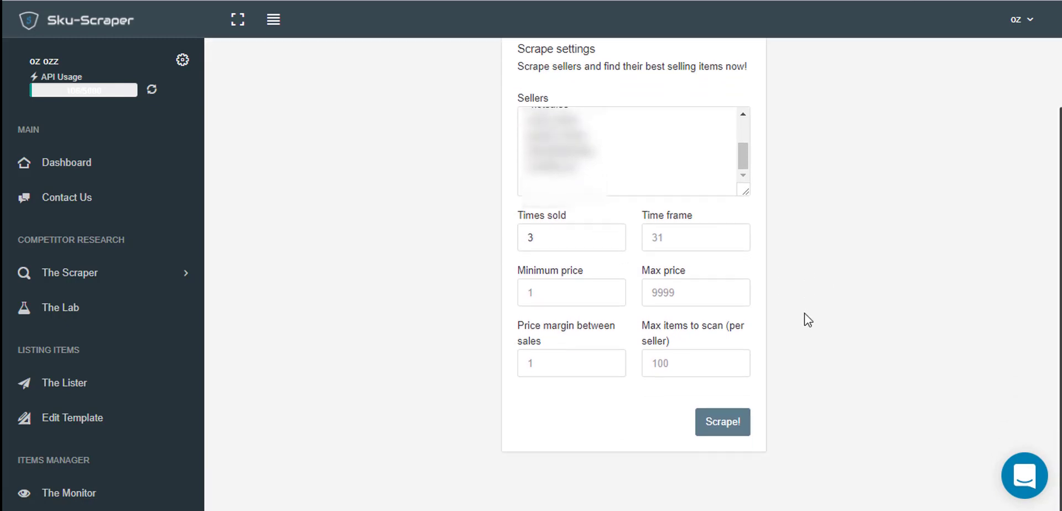
left_click(730, 425)
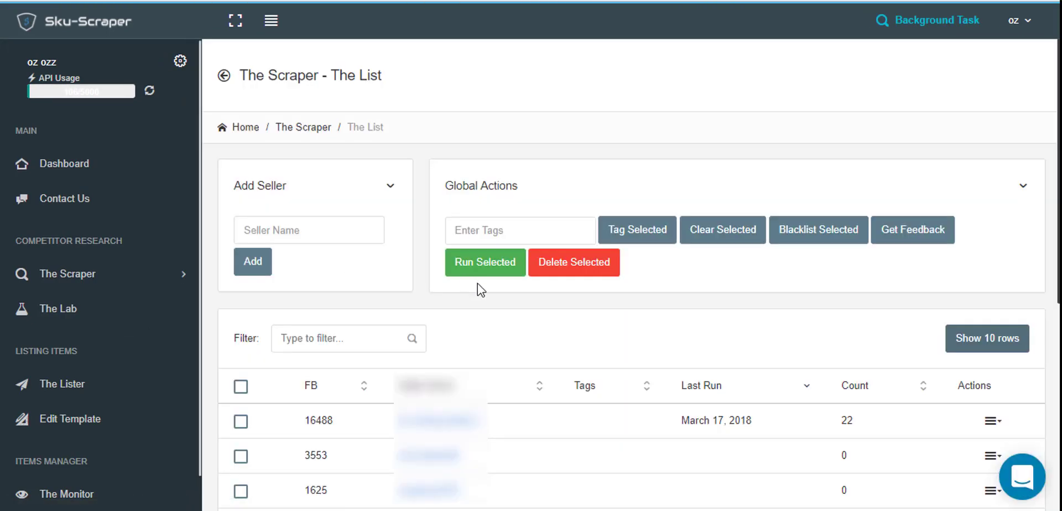
Step: Save the already scraped seller with 16488 feedback from the seller list to the VIPs
scroll(214, 355, "down", 1)
scroll(214, 355, "down", 3)
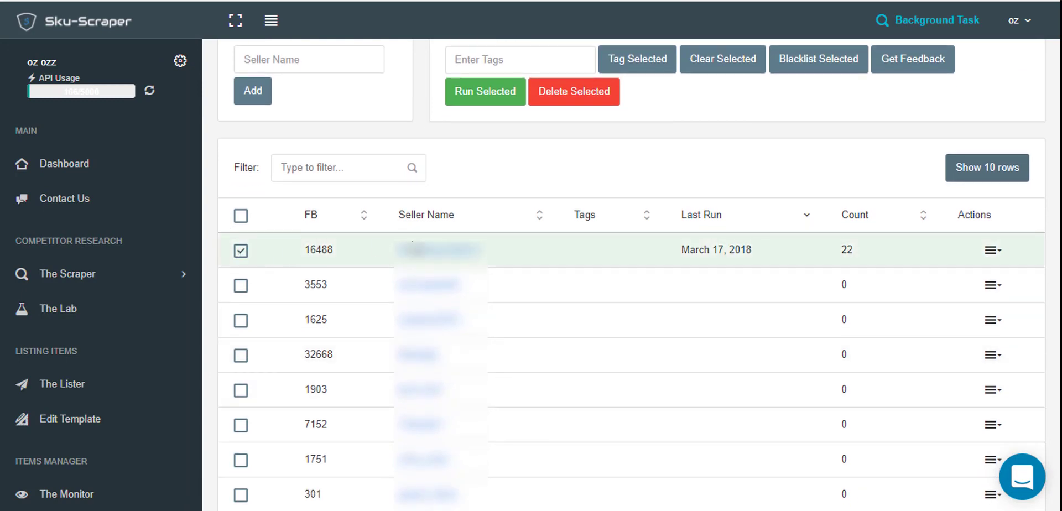
scroll(718, 196, "up", 1)
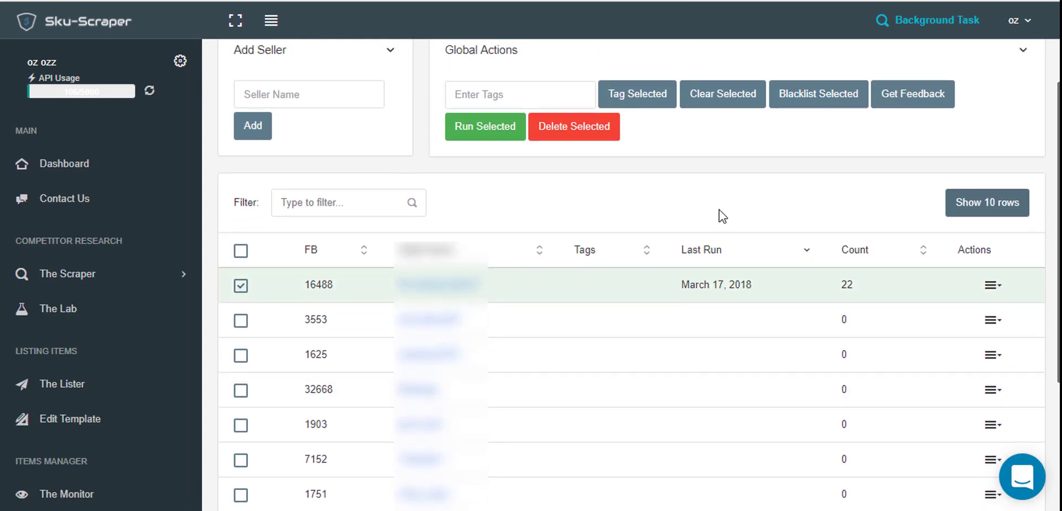
left_click(993, 284)
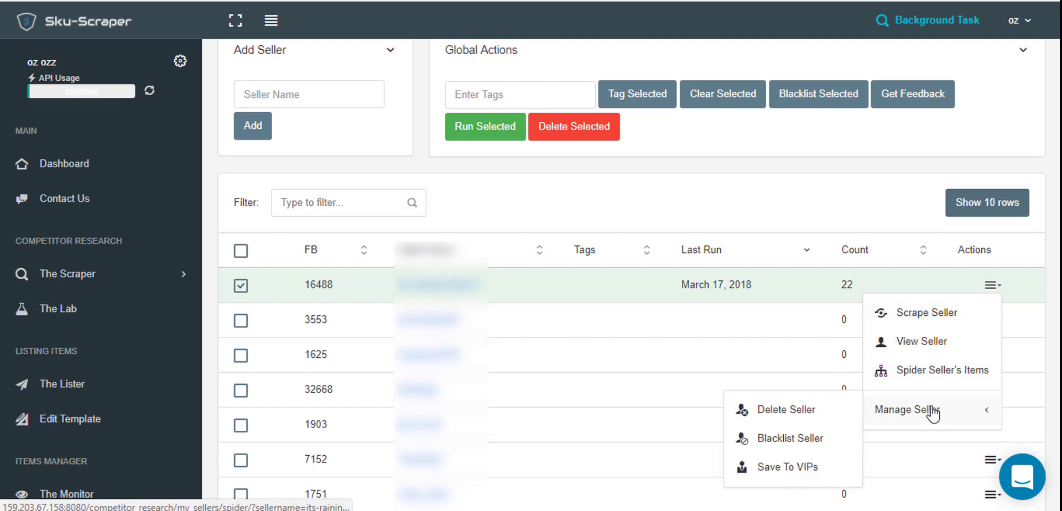
mouse_move(923, 409)
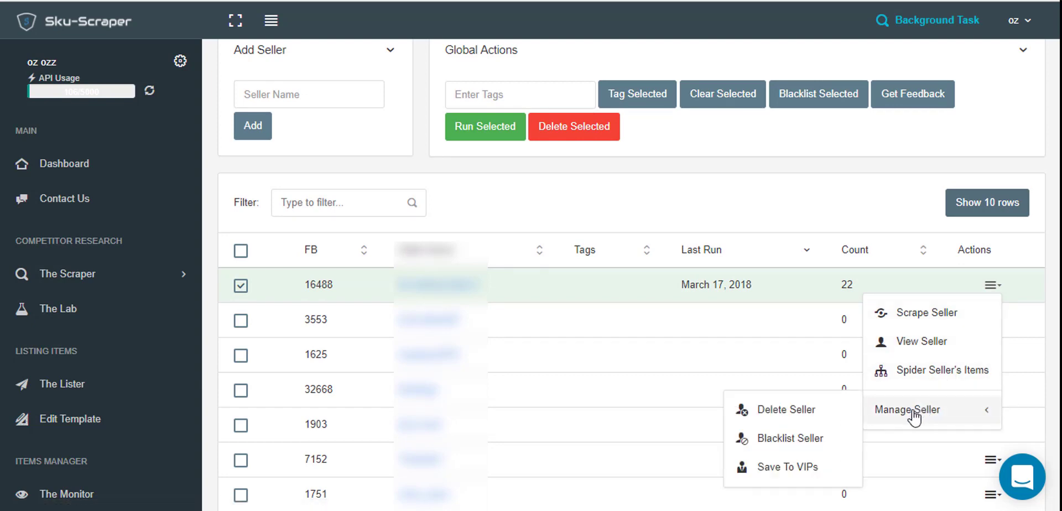
left_click(783, 468)
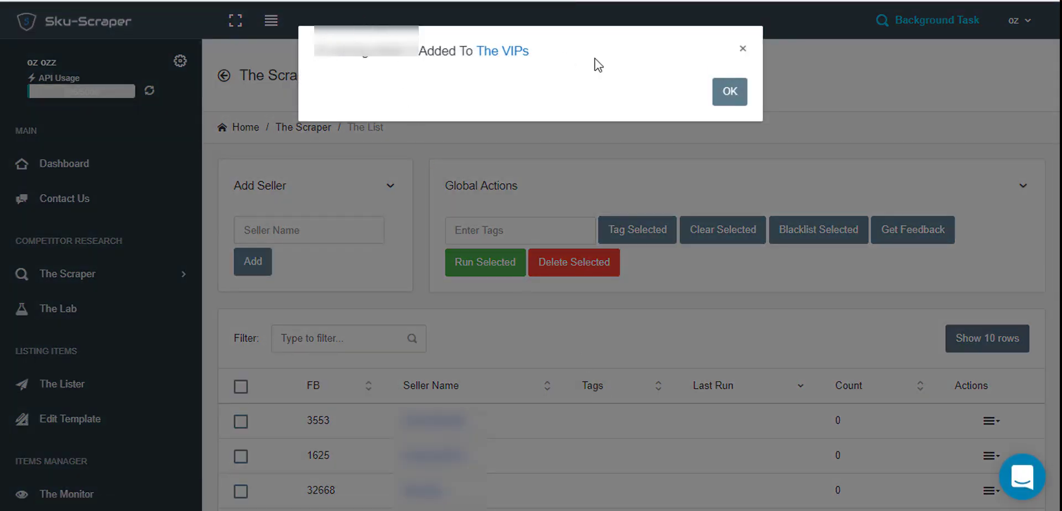
left_click(725, 90)
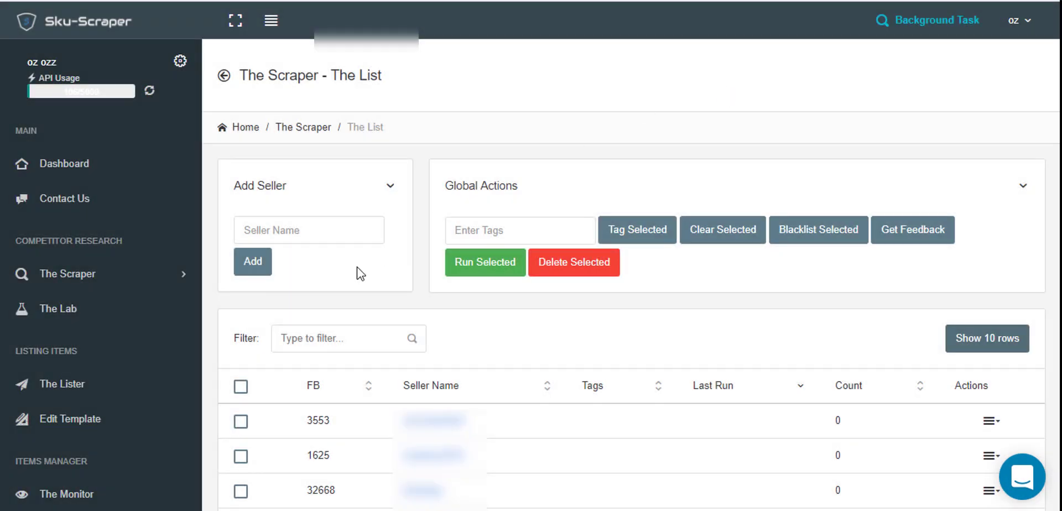
Step: Open the Scraper's VIPs list to view the saved seller
scroll(249, 335, "down", 2)
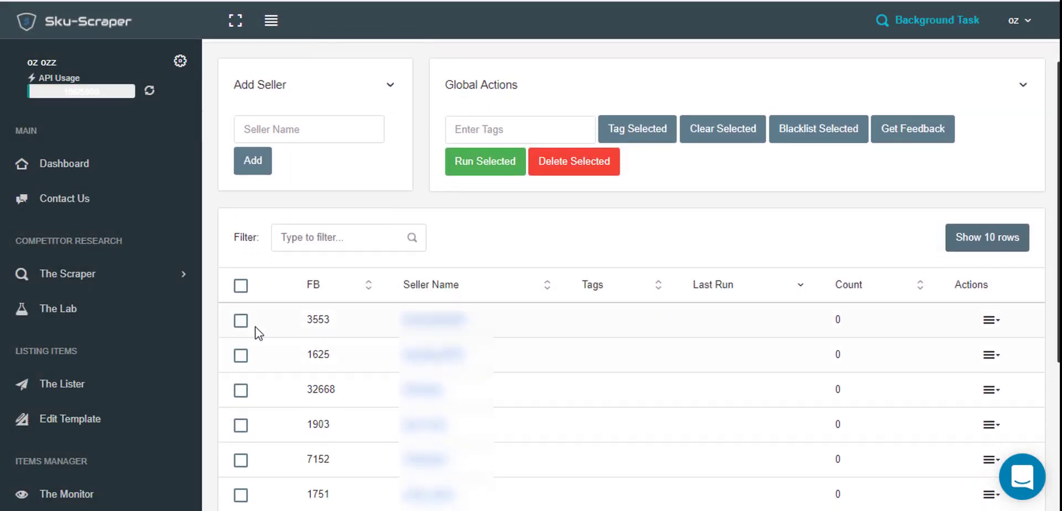
left_click(90, 274)
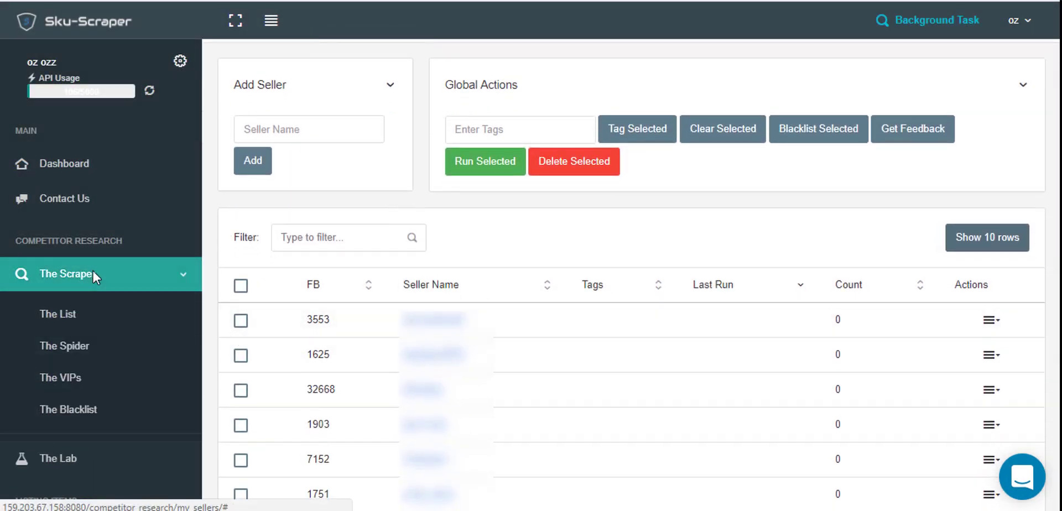
left_click(50, 381)
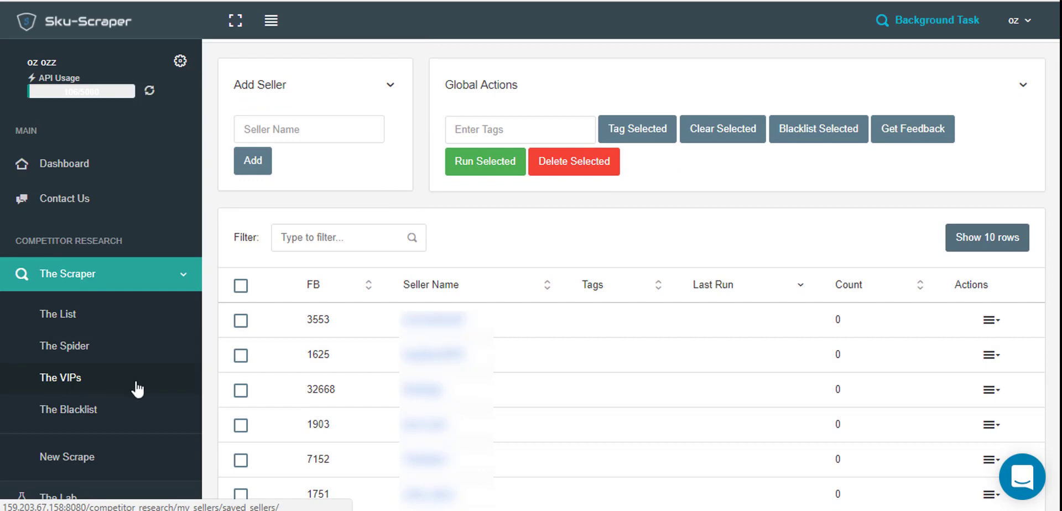
left_click(173, 388)
scroll(487, 405, "down", 1)
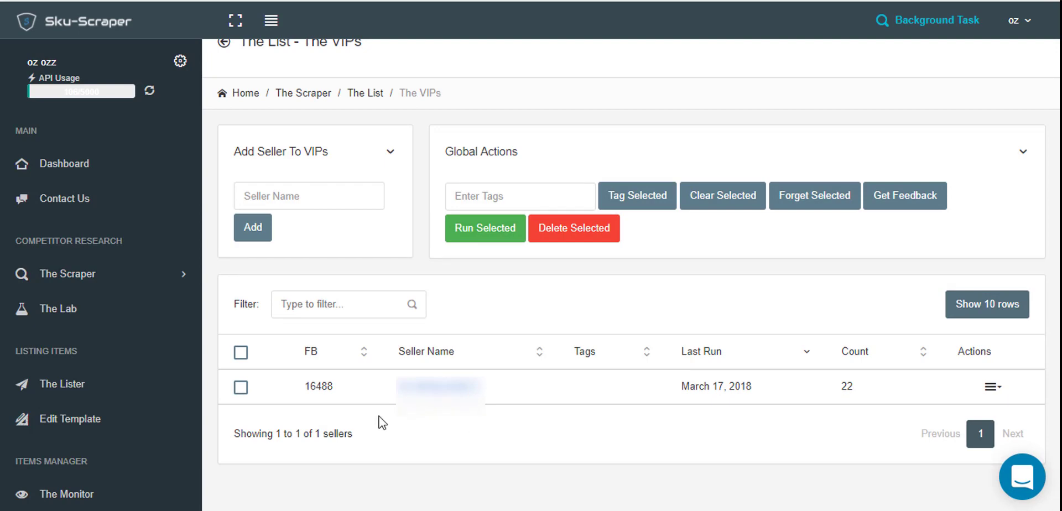
Step: Check on the background scrape until it is done and sort the seller list by count, highest first
left_click(925, 33)
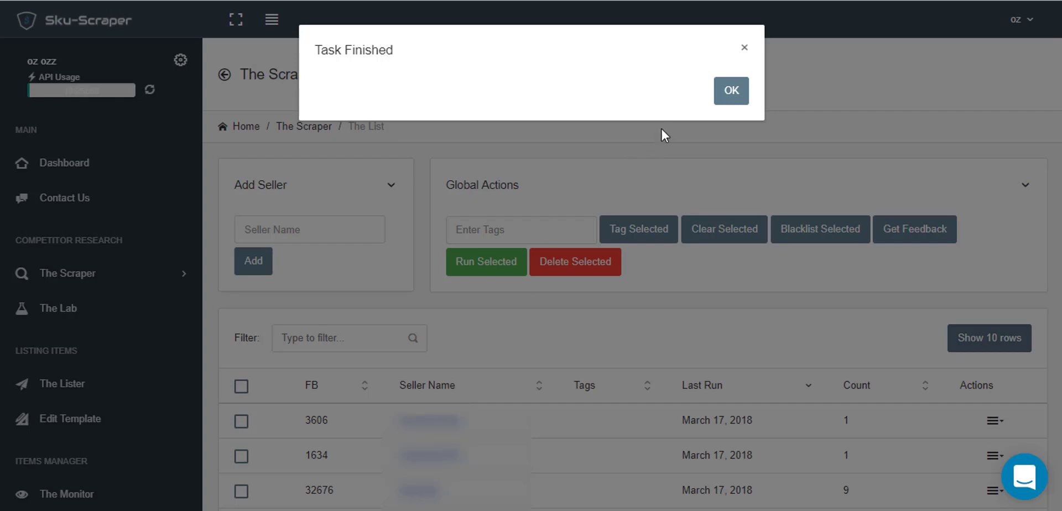
left_click(724, 94)
scroll(608, 448, "down", 1)
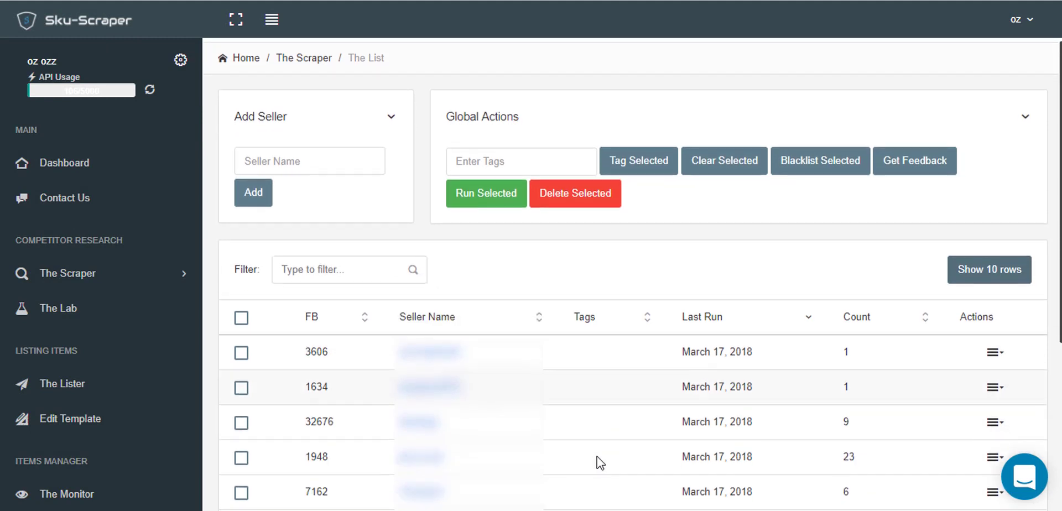
scroll(569, 387, "down", 1)
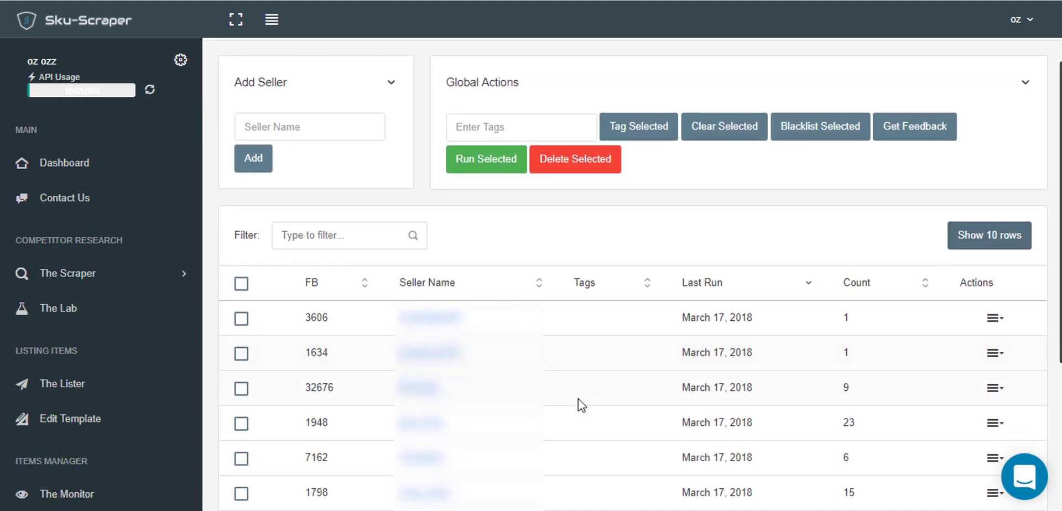
left_click(858, 293)
left_click(862, 287)
scroll(642, 370, "down", 1)
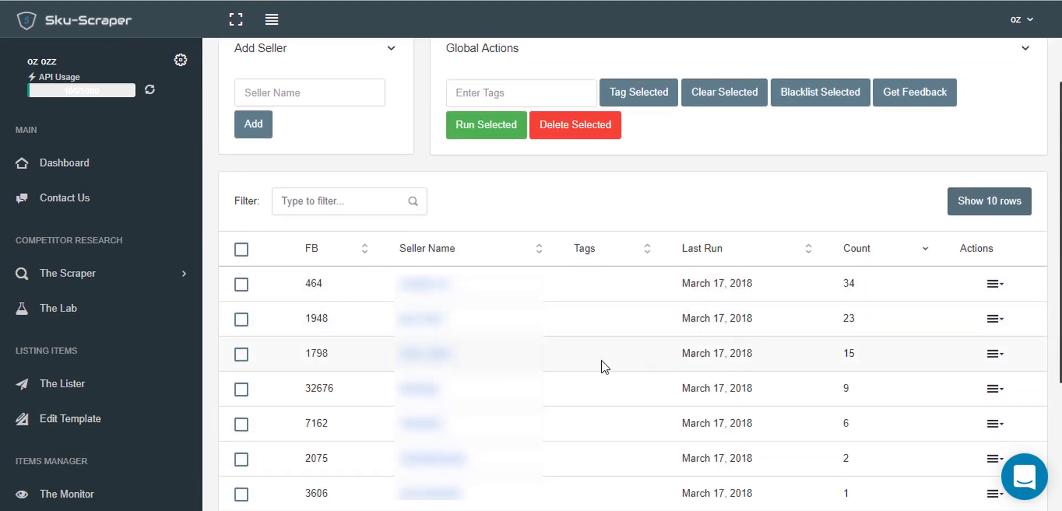